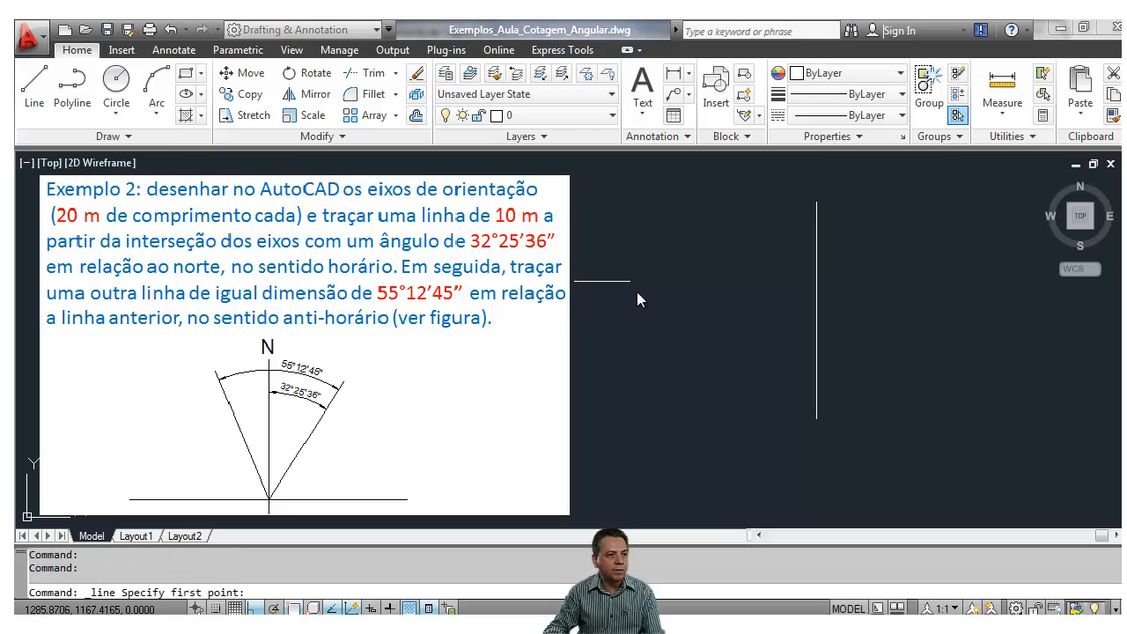
# - Draw a horizontal line 20 units long crossing the vertical axis line
pyautogui.click(699, 298)
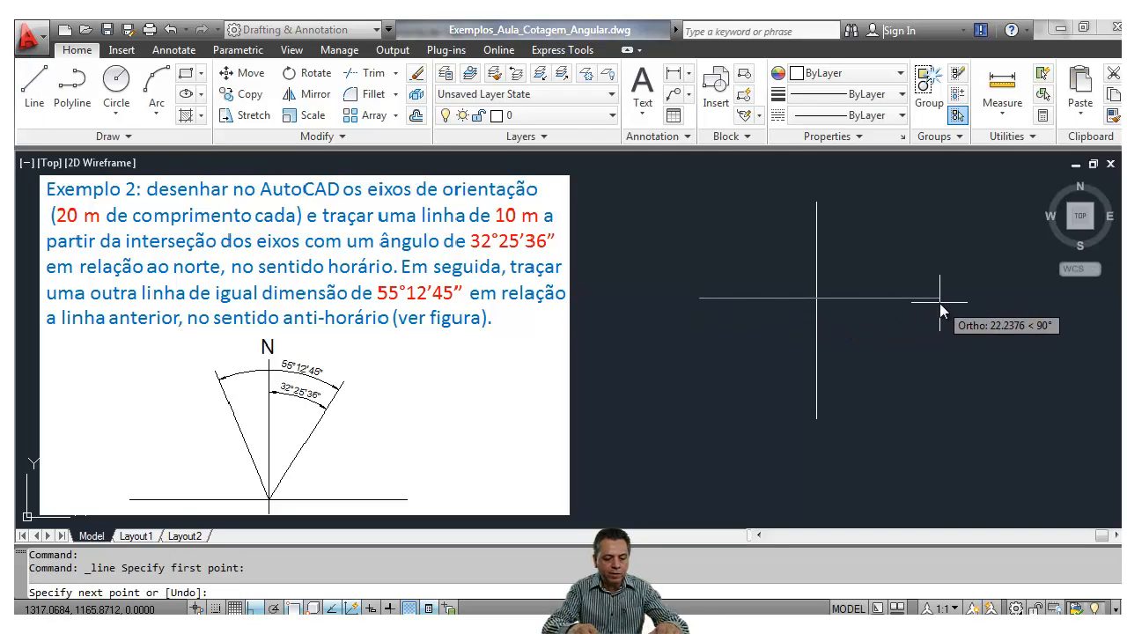
pyautogui.write('20')
pyautogui.press('Return')
pyautogui.press('Return')
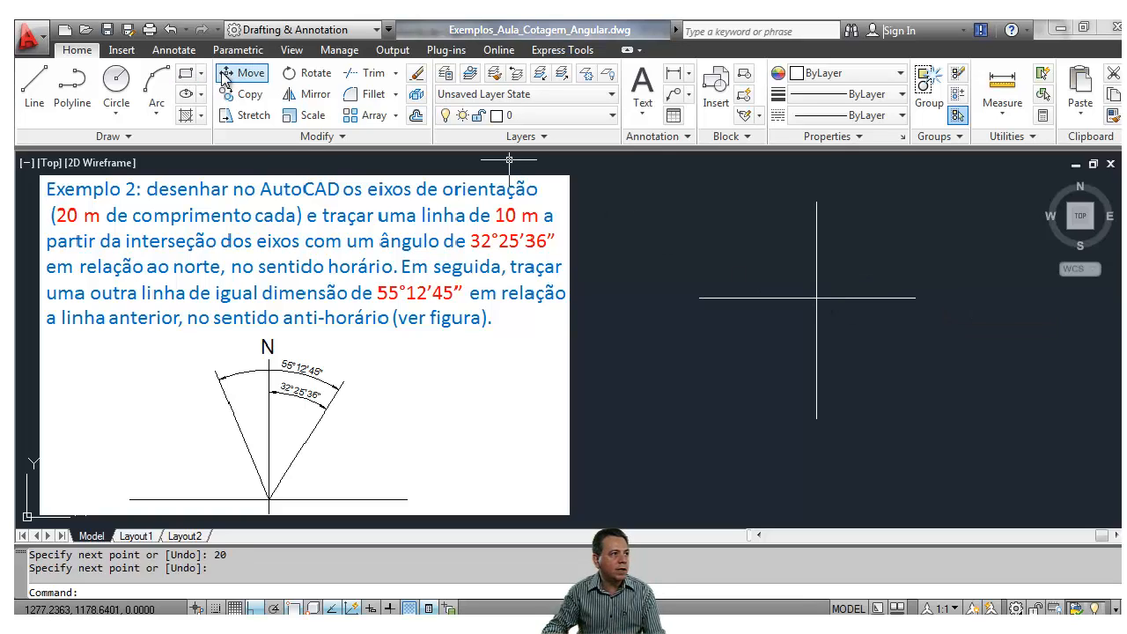
# - Move the horizontal line by its midpoint onto the midpoint of the vertical line
pyautogui.click(245, 73)
pyautogui.click(767, 298)
pyautogui.press('Return')
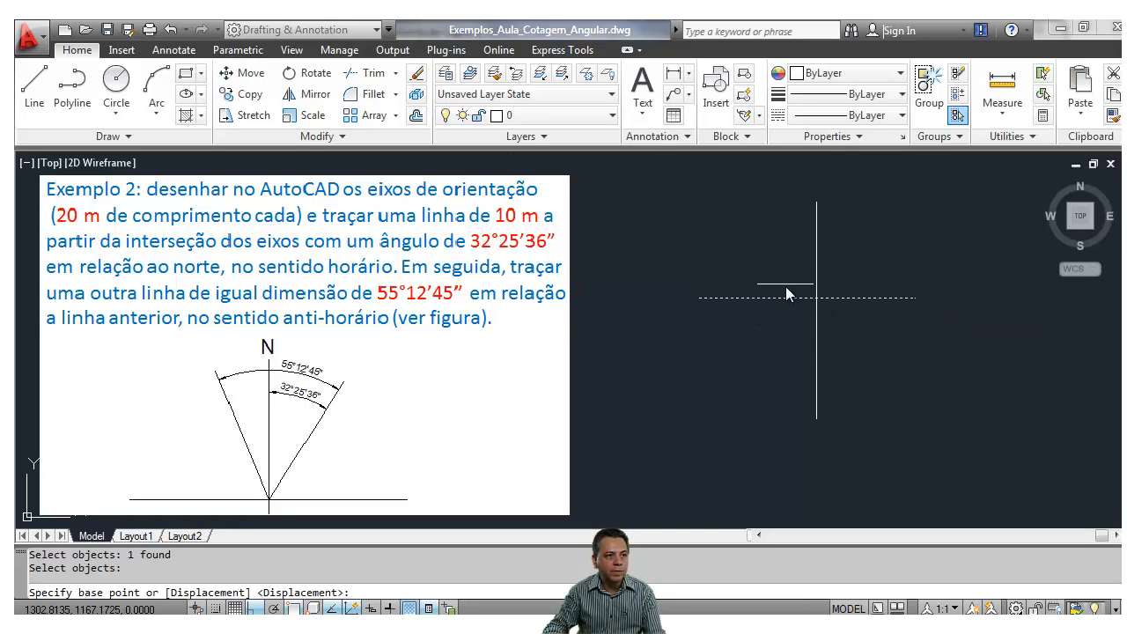
pyautogui.click(808, 299)
pyautogui.click(816, 310)
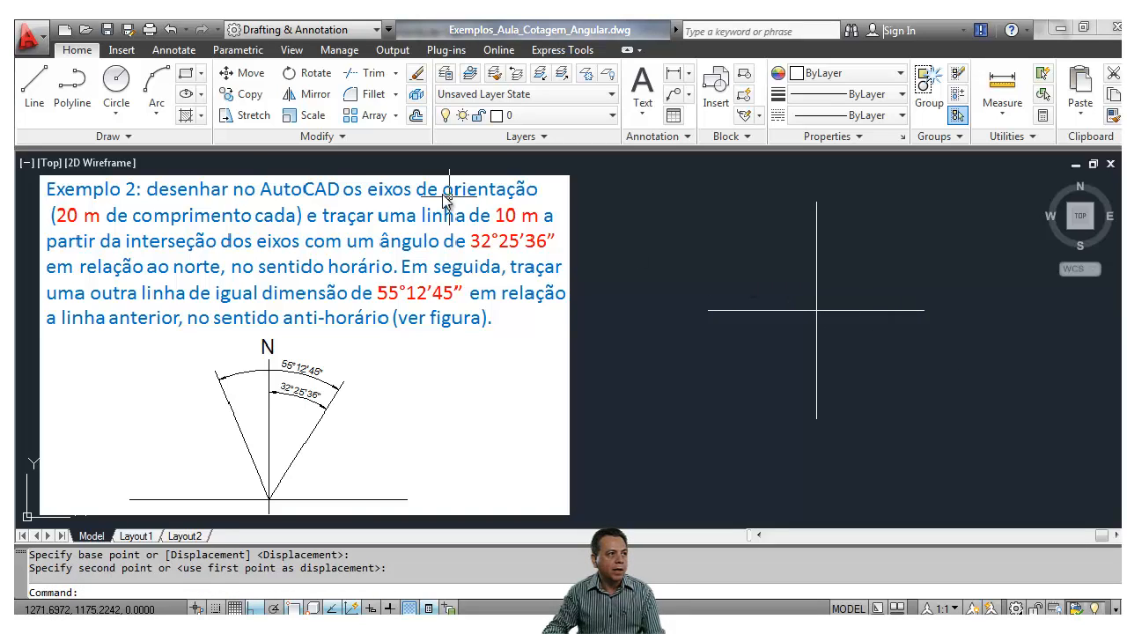
# - Add the multiline text "N" just above the upper end of the vertical axis
pyautogui.click(177, 51)
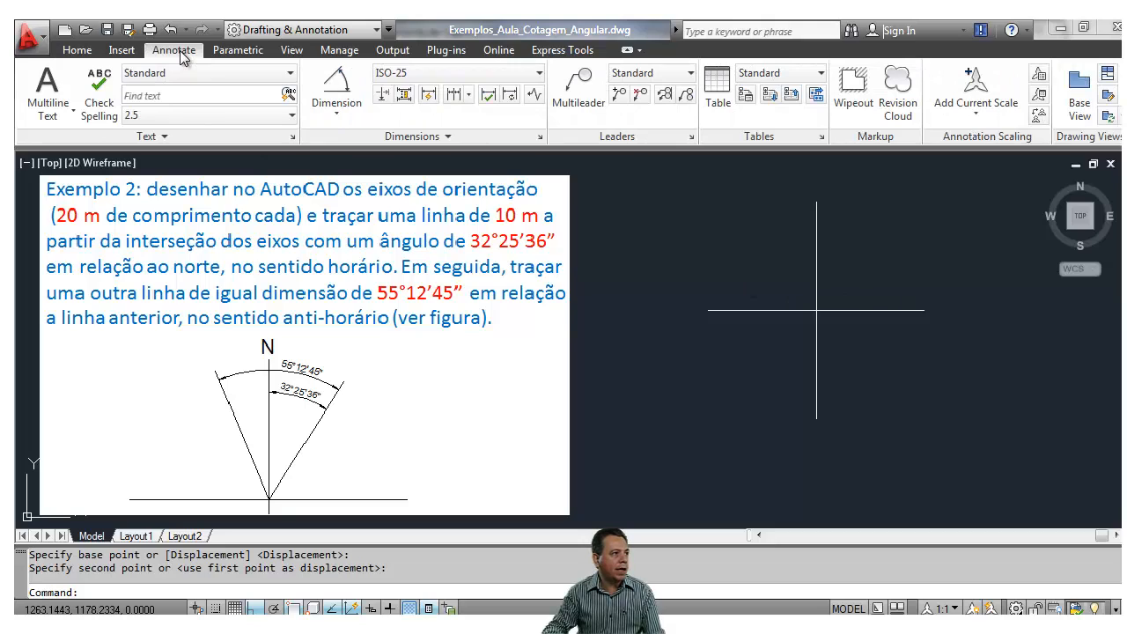
pyautogui.click(47, 88)
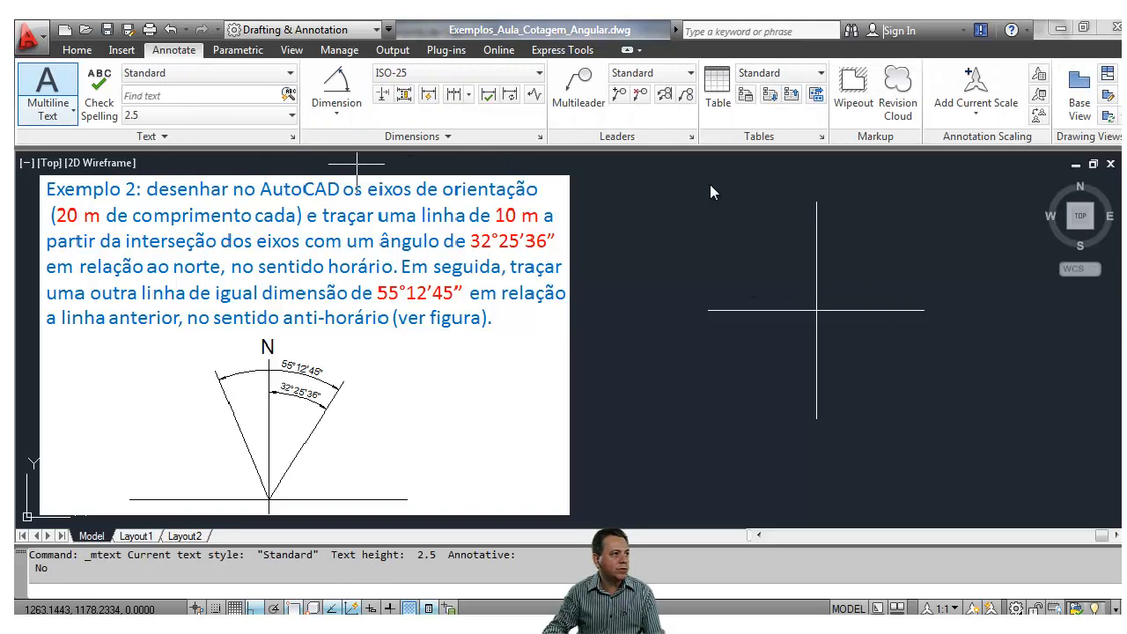
pyautogui.click(798, 172)
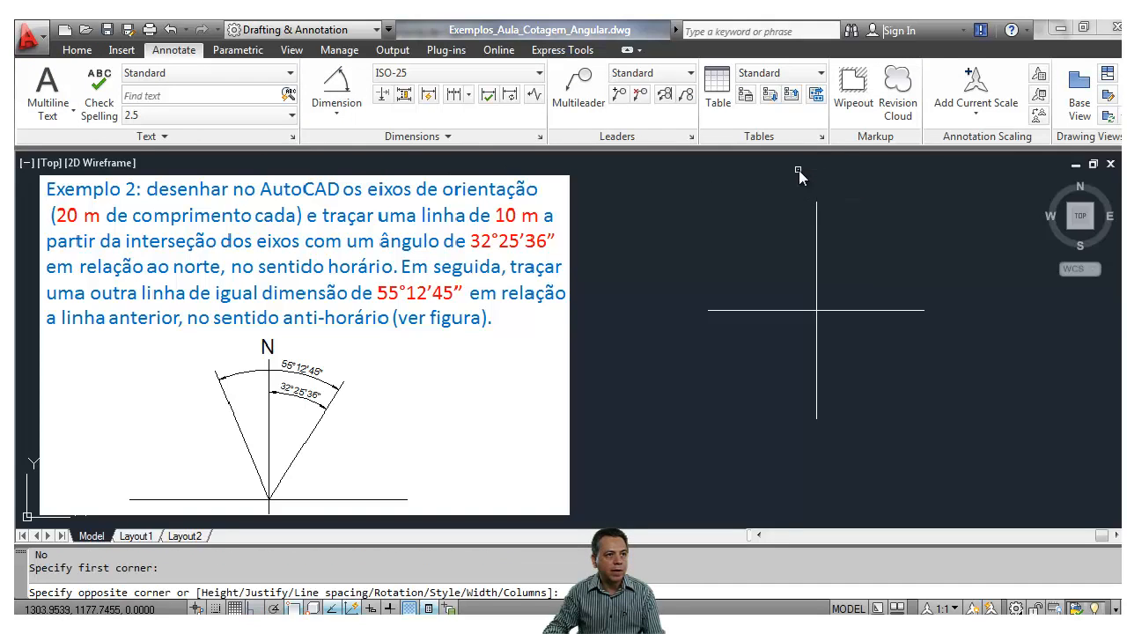
pyautogui.click(849, 226)
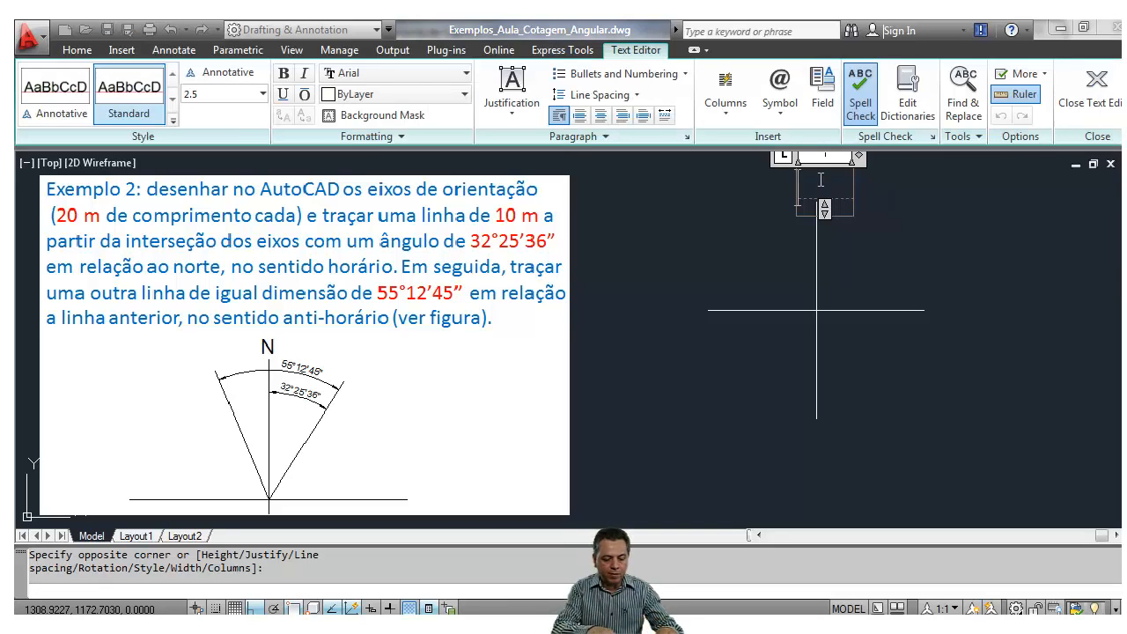
pyautogui.write('N')
pyautogui.click(938, 243)
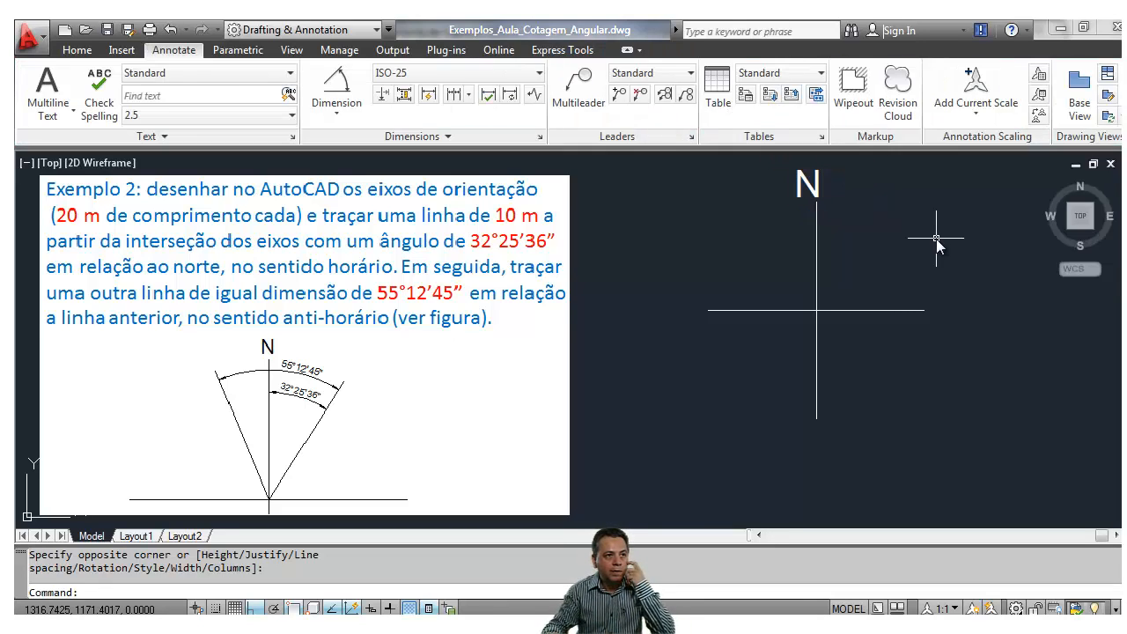
# - Set the text height of the "N" label to 1
pyautogui.click(812, 187)
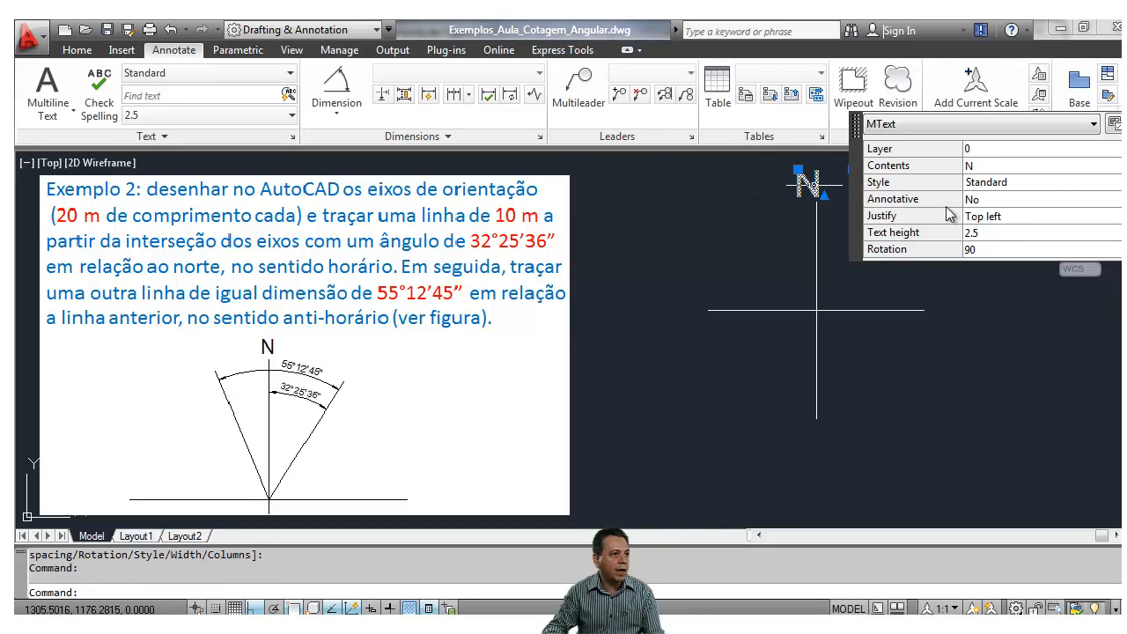
pyautogui.click(994, 232)
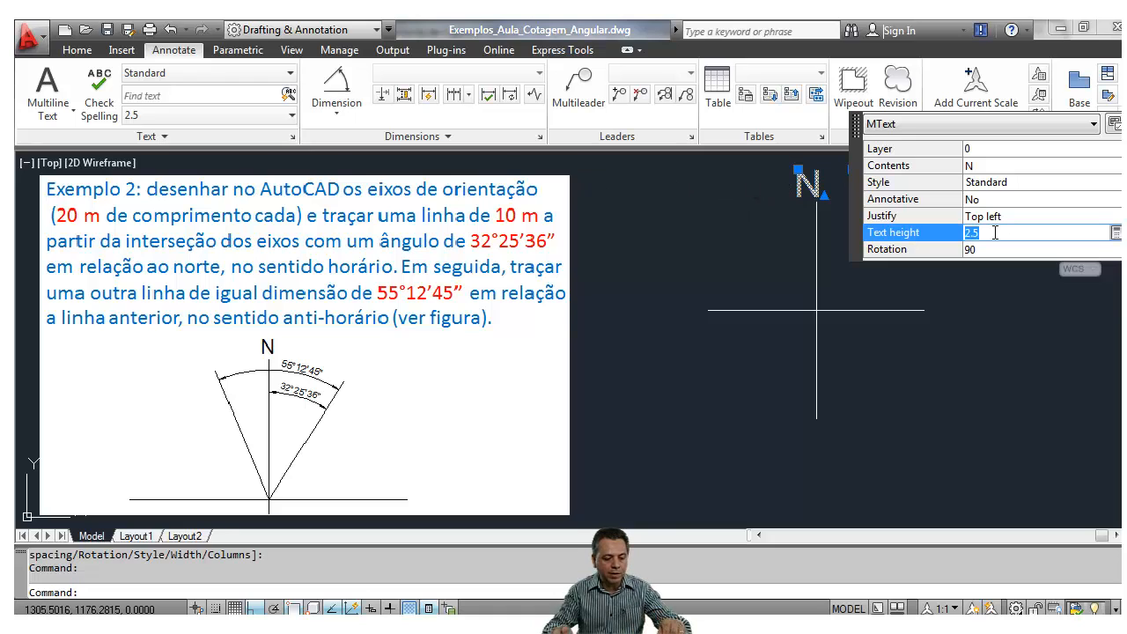
pyautogui.write('1')
pyautogui.click(995, 249)
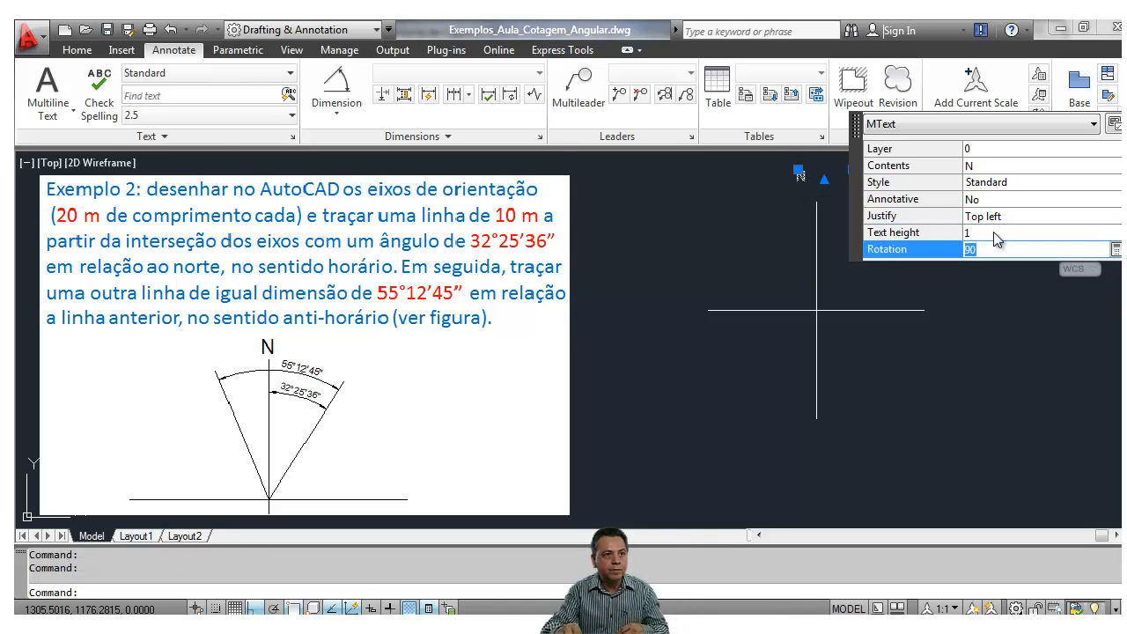
pyautogui.click(799, 243)
pyautogui.click(774, 247)
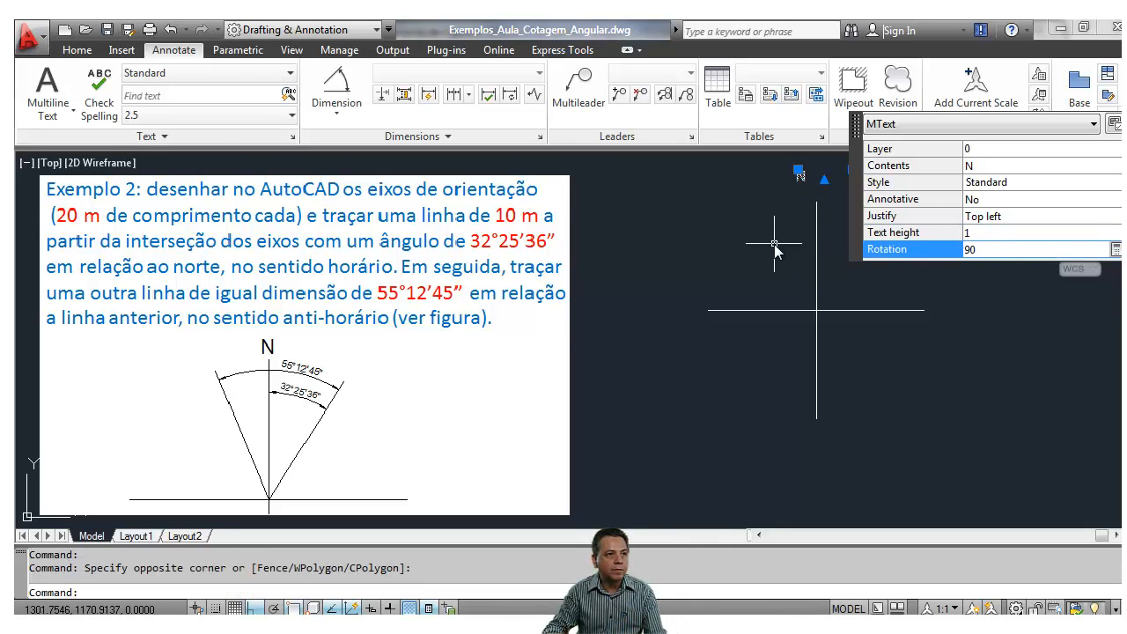
pyautogui.press('Escape')
# - Move the "N" label with Ortho off so that it sits centred directly above the vertical axis's upper end
pyautogui.click(799, 173)
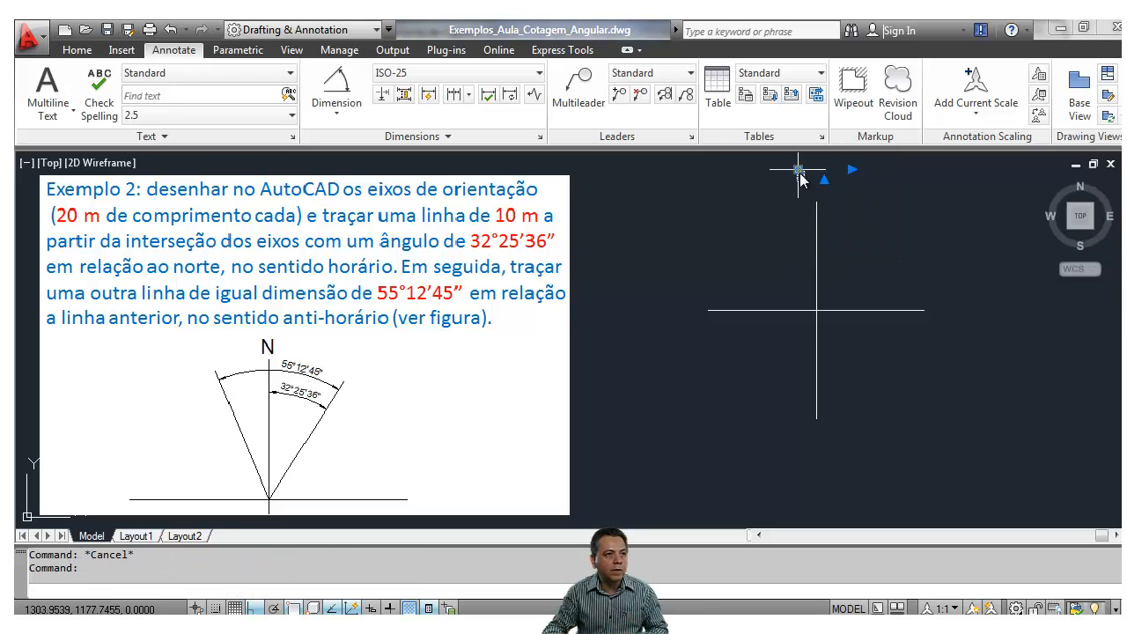
pyautogui.click(76, 50)
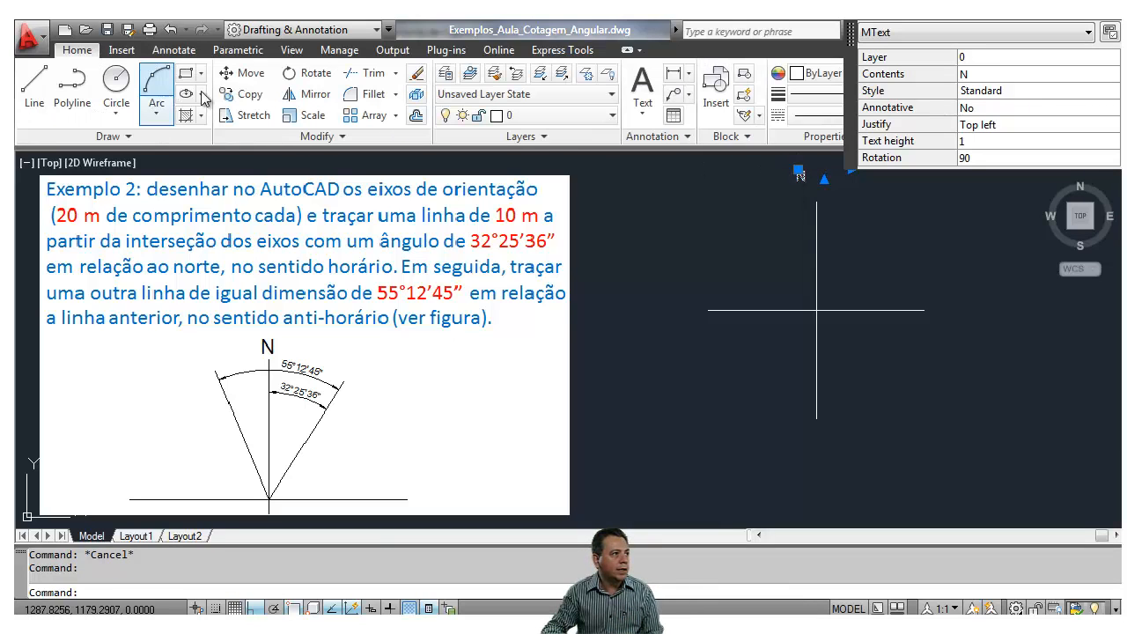
pyautogui.click(246, 73)
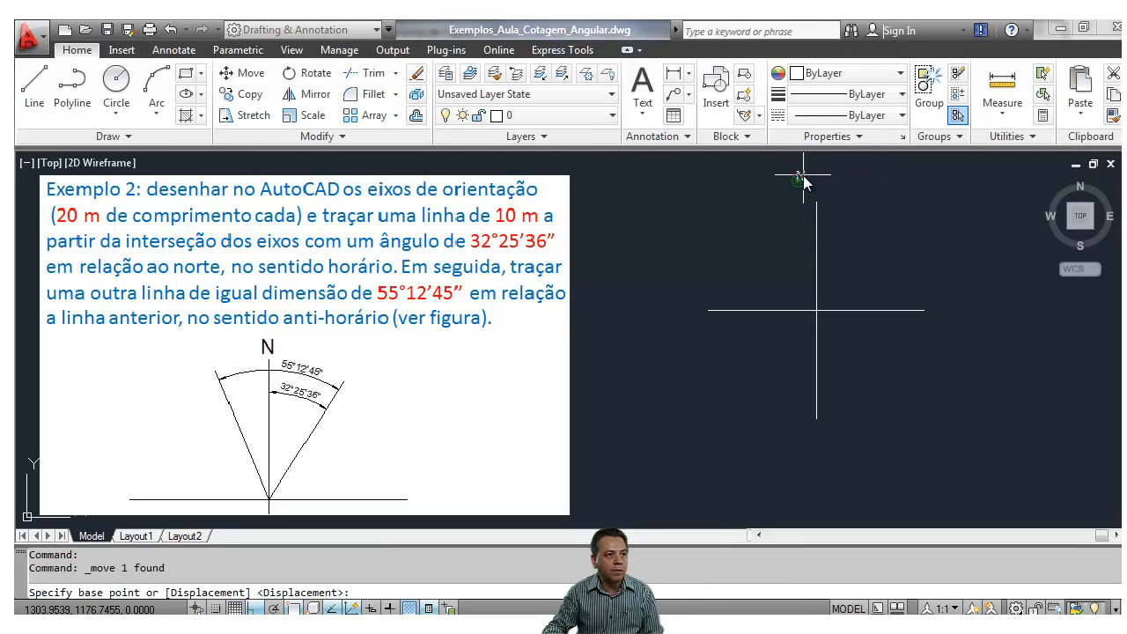
pyautogui.press('F8')
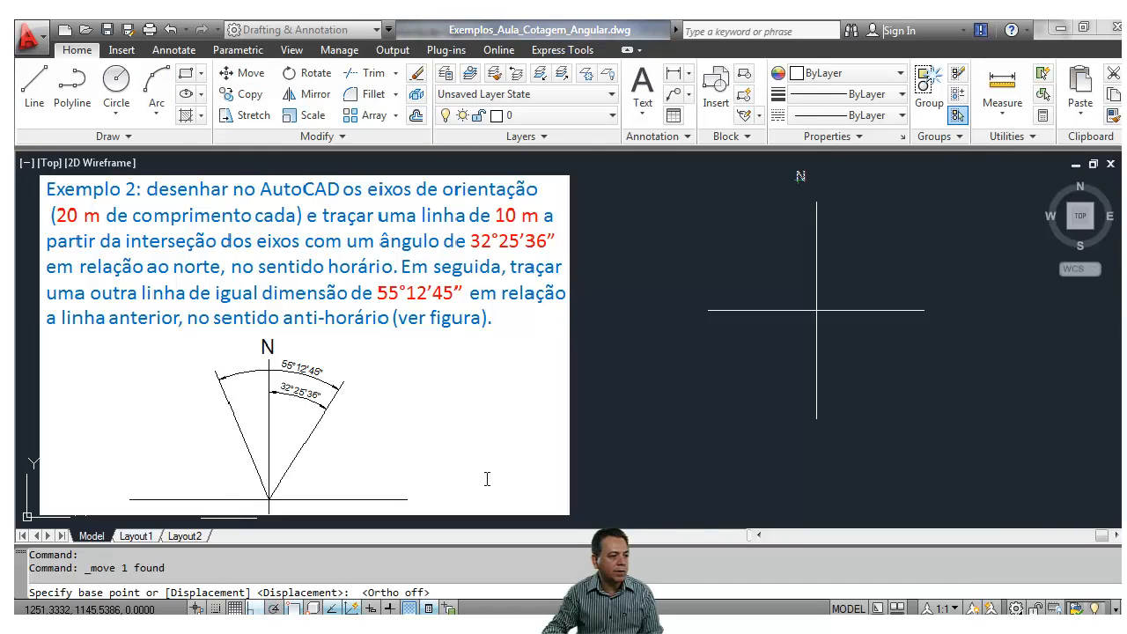
pyautogui.click(801, 176)
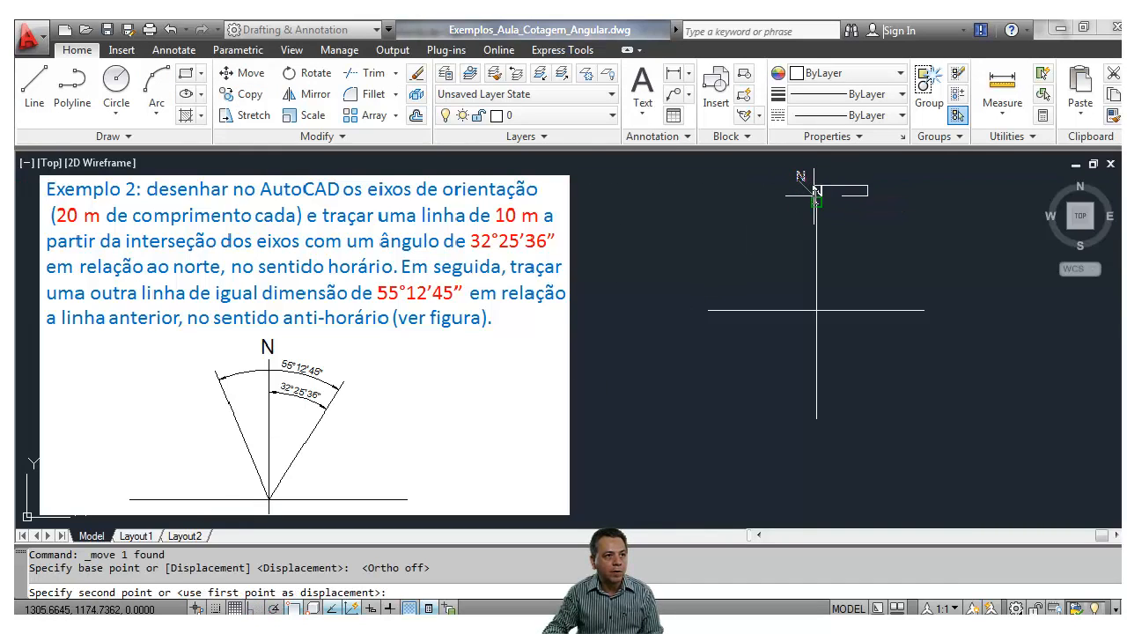
pyautogui.scroll(3, 814, 196)
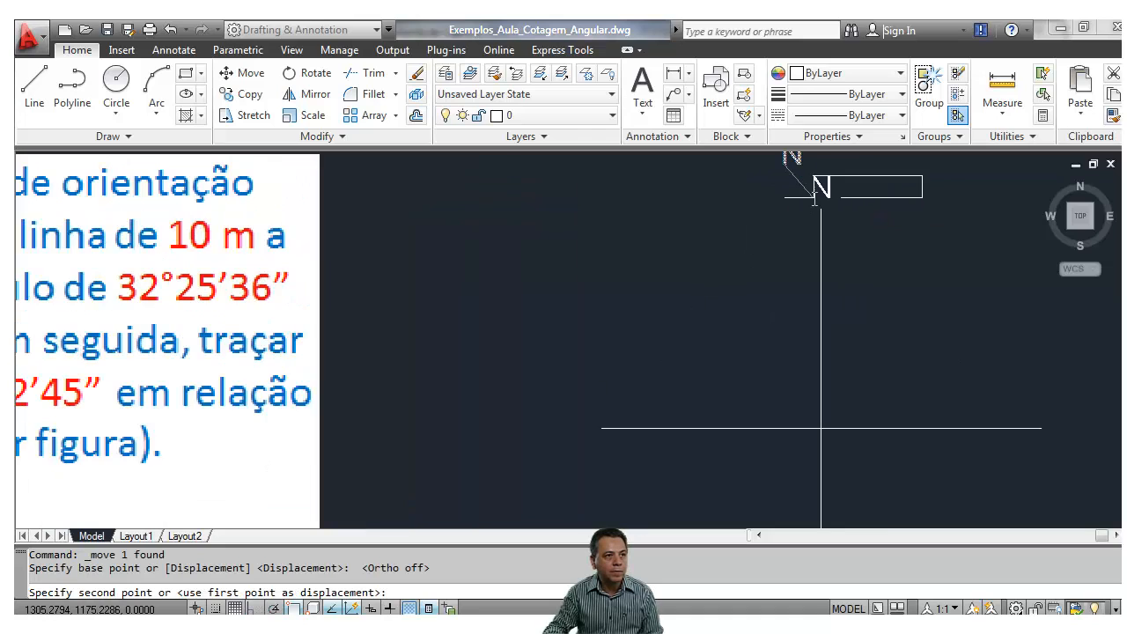
pyautogui.click(815, 201)
pyautogui.scroll(-3, 771, 272)
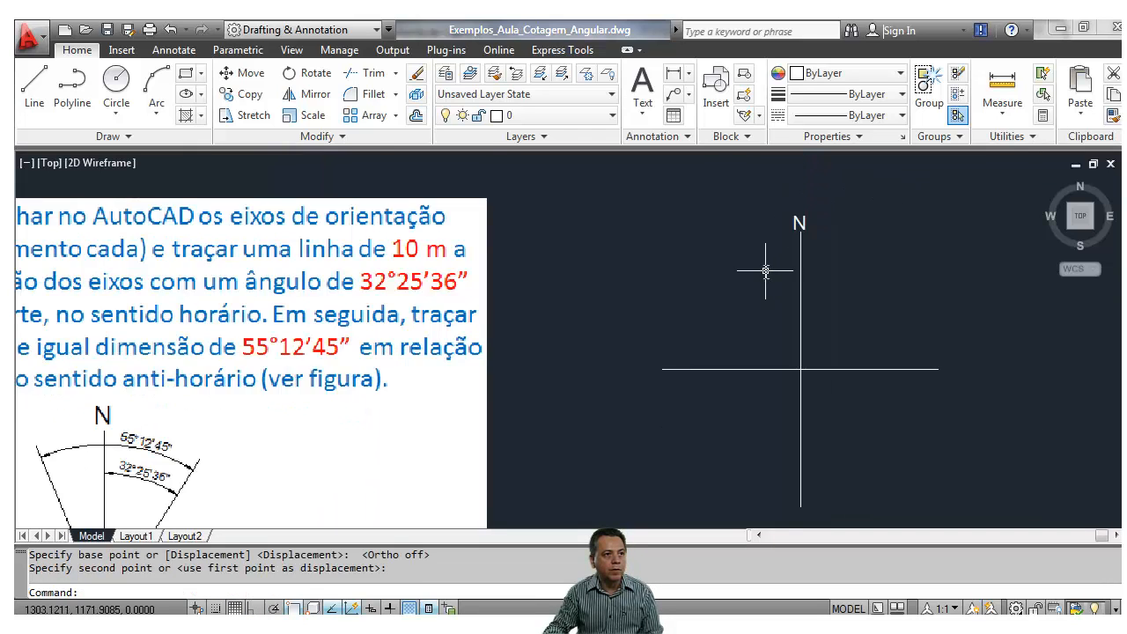
pyautogui.moveTo(771, 259); pyautogui.dragTo(805, 246, button='middle')
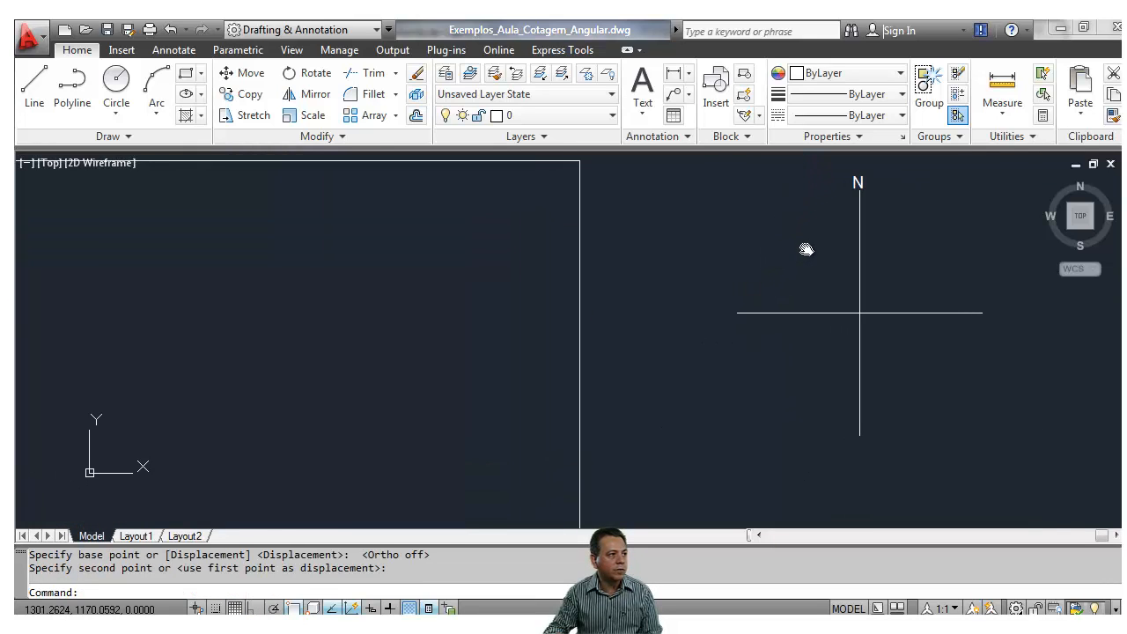
pyautogui.scroll(-2, 799, 252)
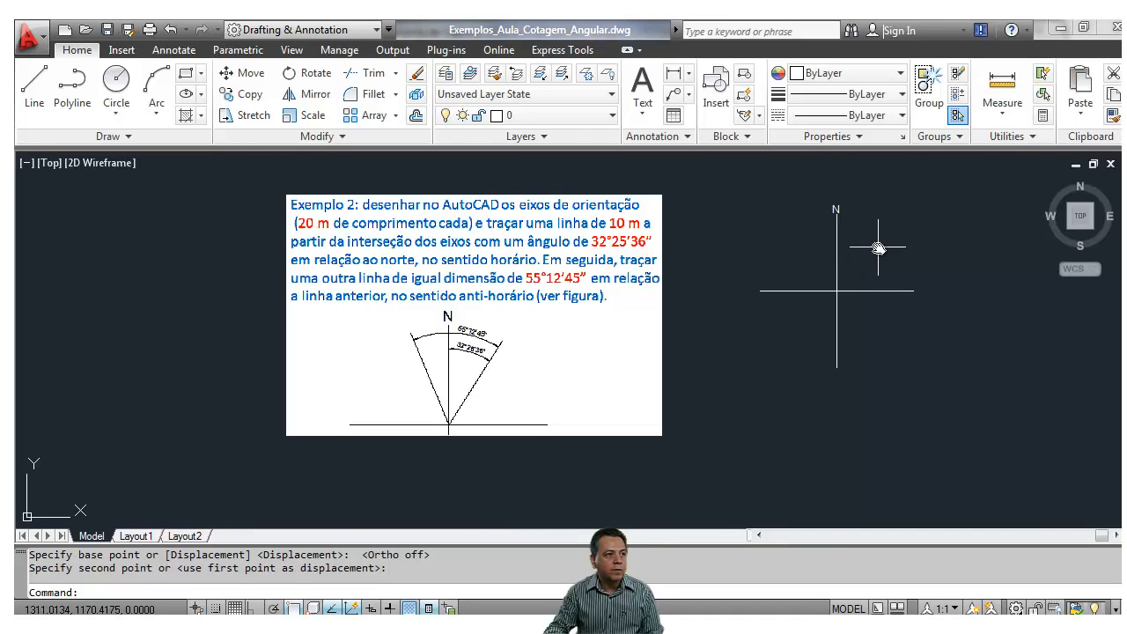
pyautogui.scroll(2, 878, 249)
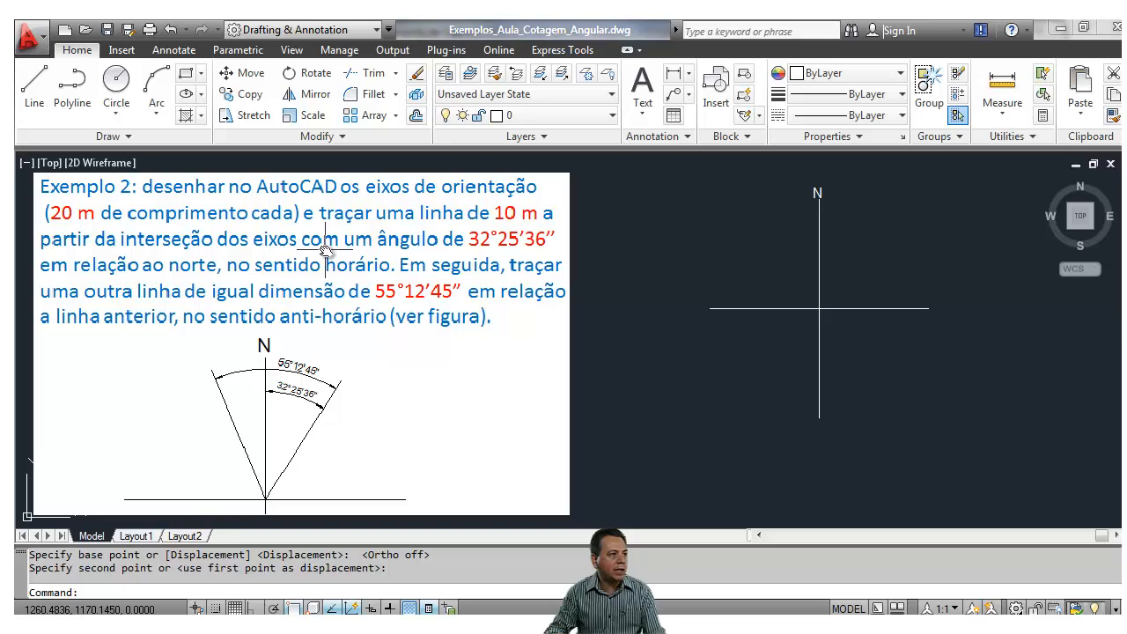
pyautogui.click(35, 95)
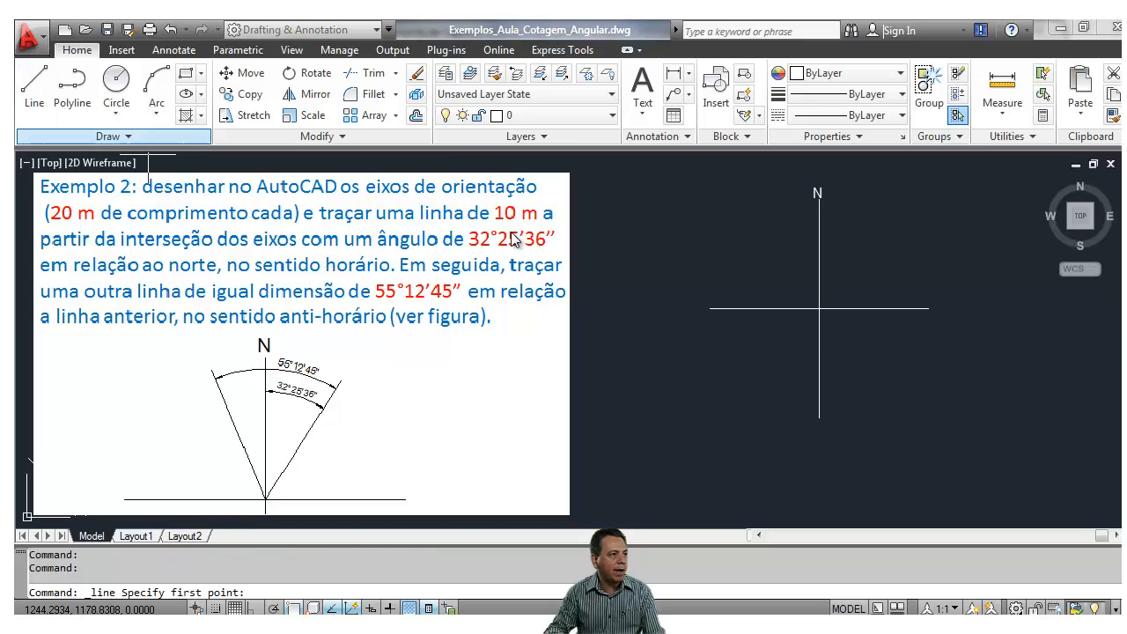
pyautogui.click(818, 319)
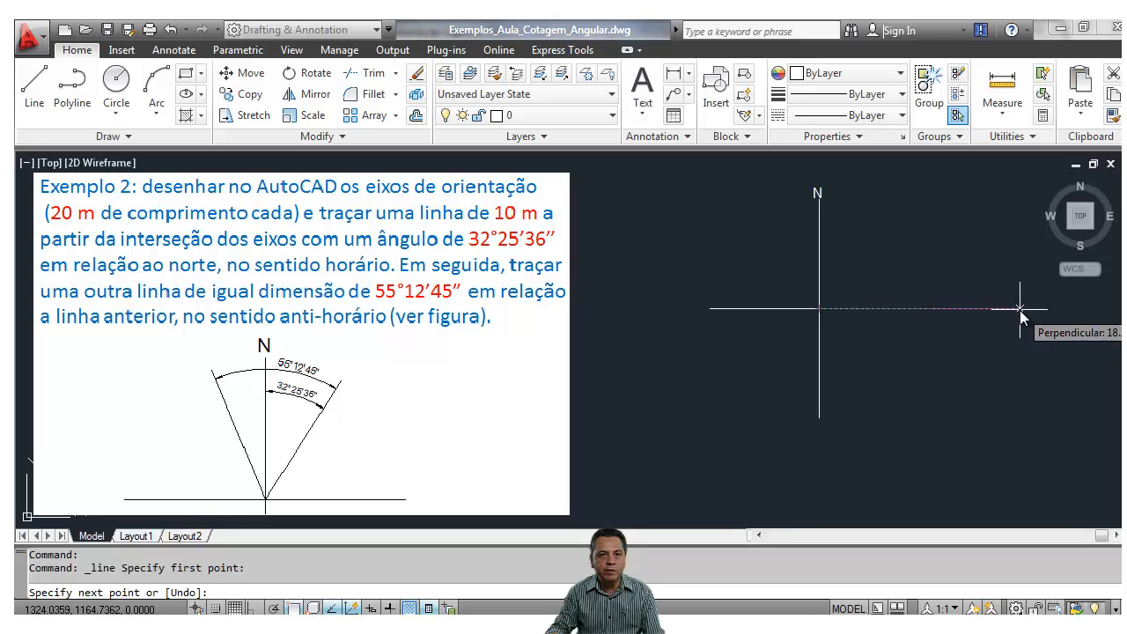
pyautogui.press('Escape')
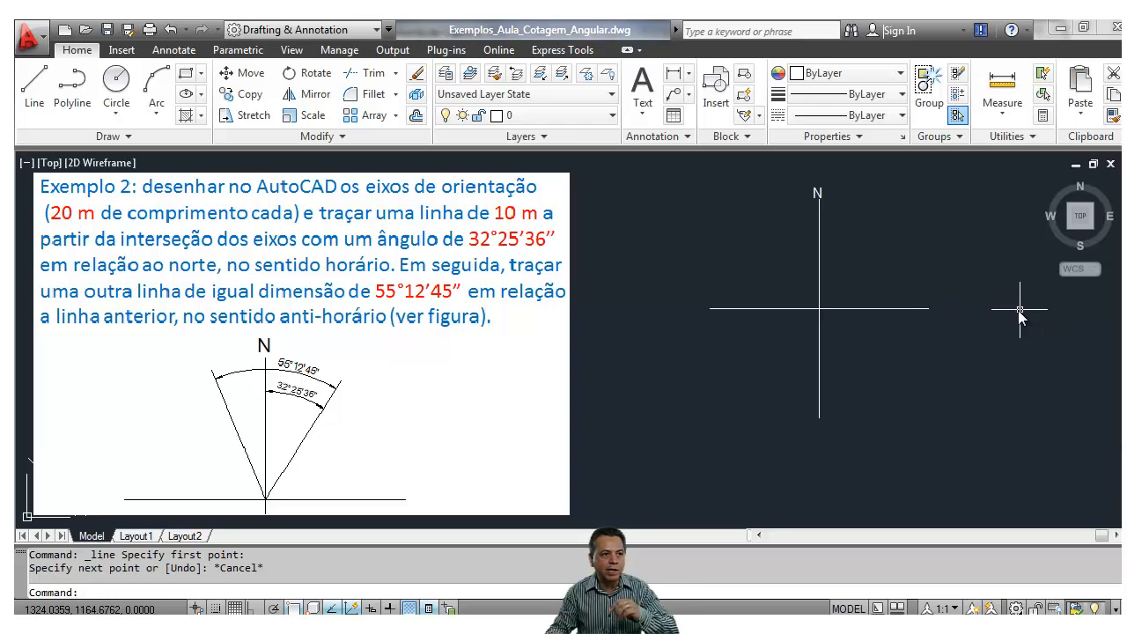
# - Set the base angle to East in the drawing units' direction control, with angles measured clockwise
pyautogui.write('units')
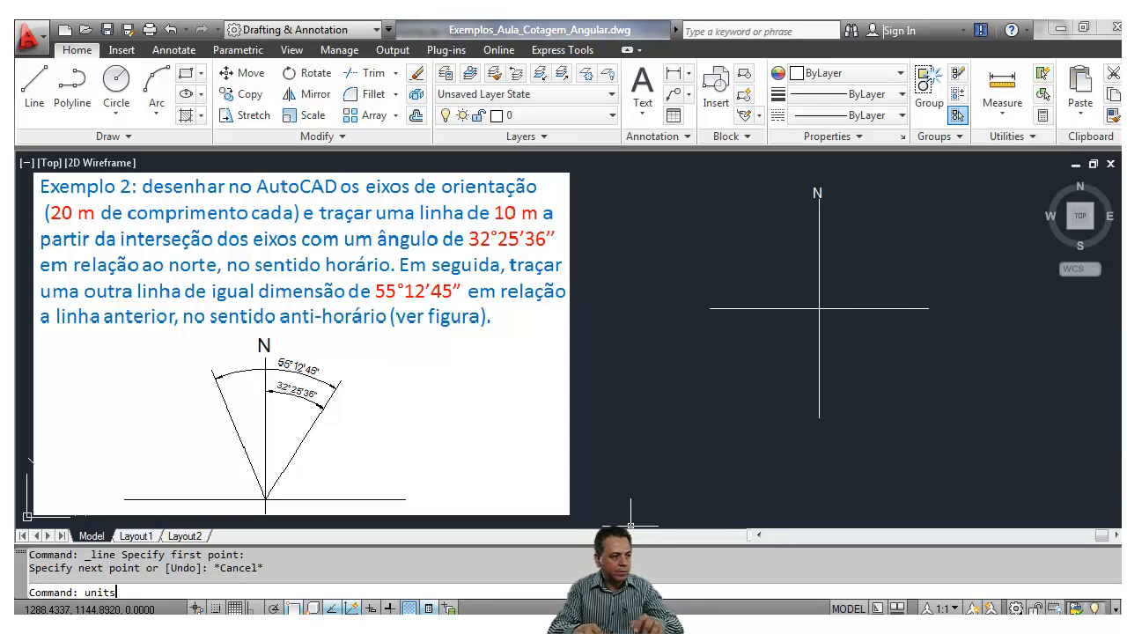
pyautogui.press('Return')
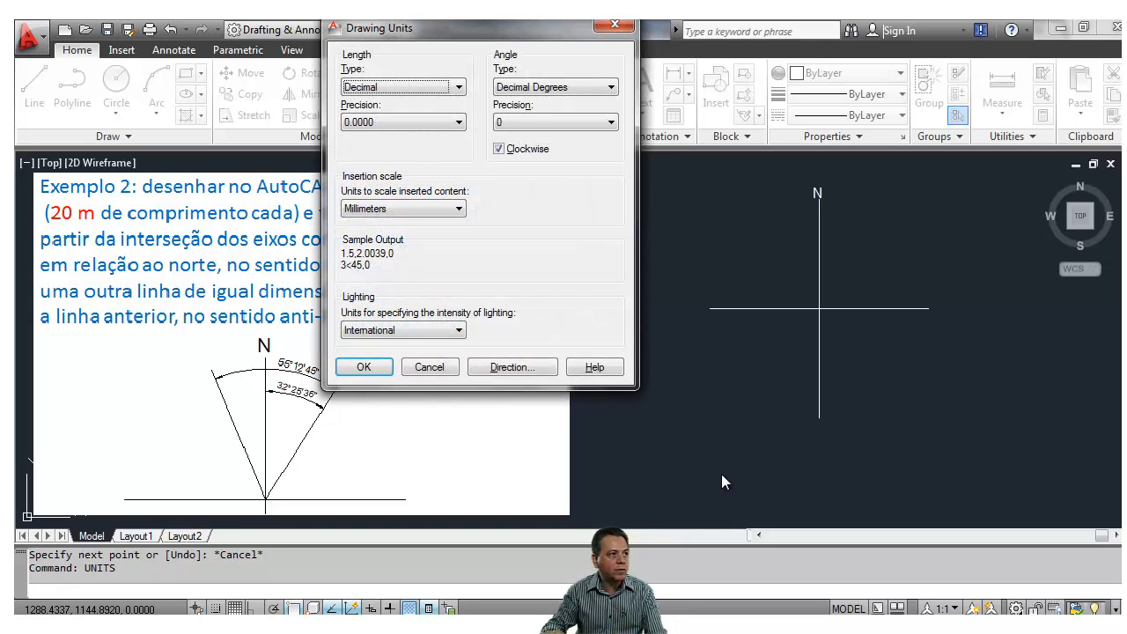
pyautogui.moveTo(472, 31)
pyautogui.mouseDown()
pyautogui.moveTo(511, 139)
pyautogui.moveTo(510, 131)
pyautogui.mouseUp()
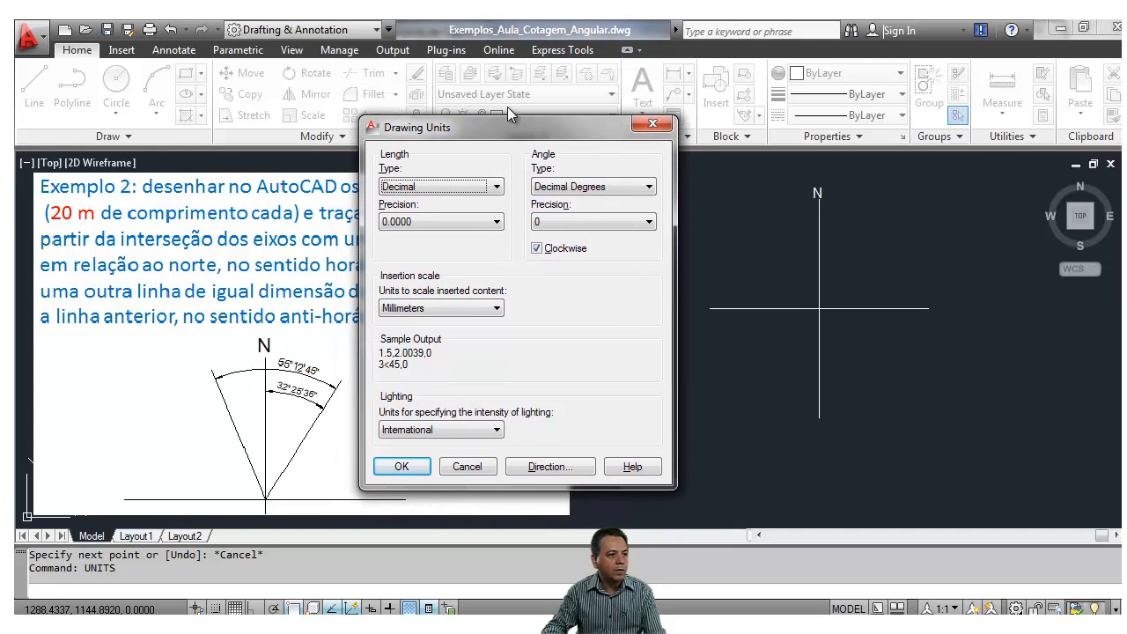
pyautogui.click(549, 467)
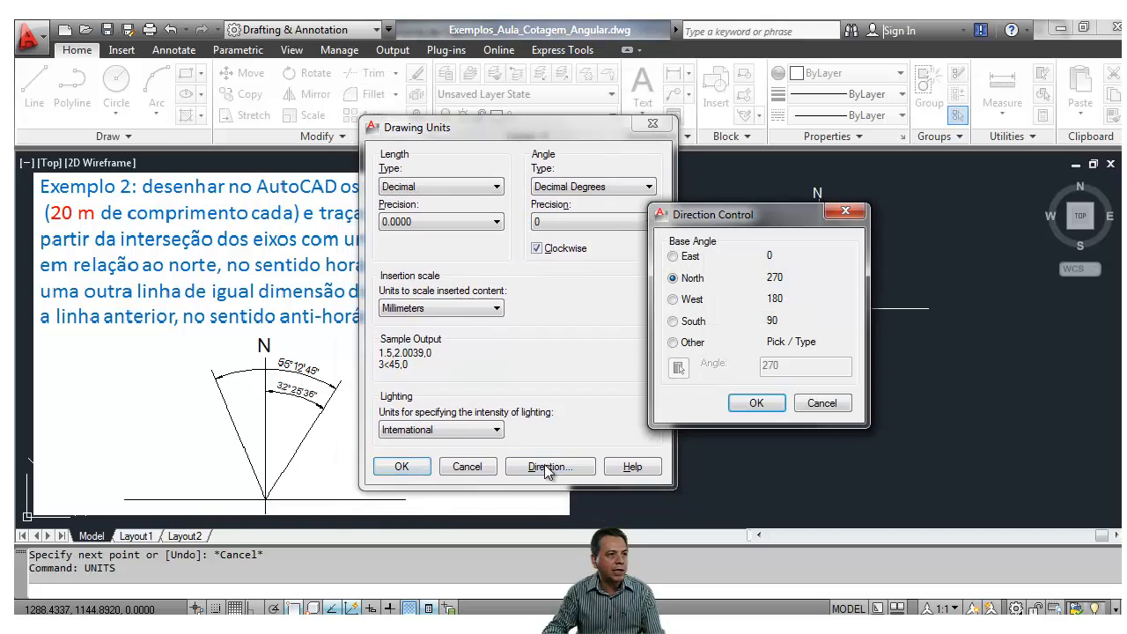
pyautogui.click(672, 256)
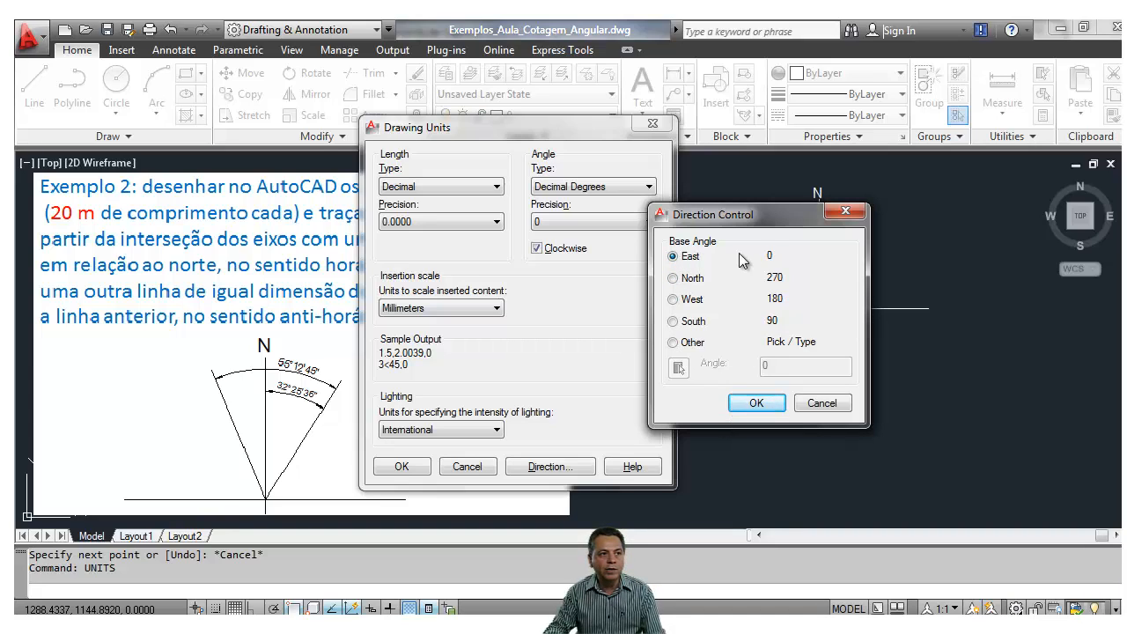
pyautogui.click(756, 403)
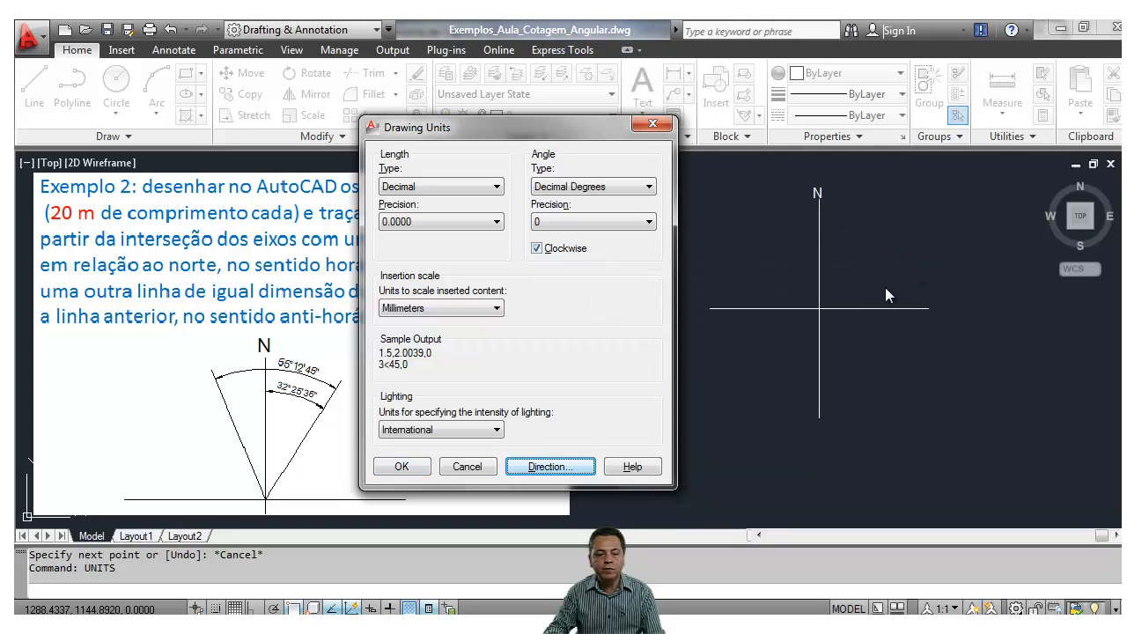
pyautogui.click(536, 248)
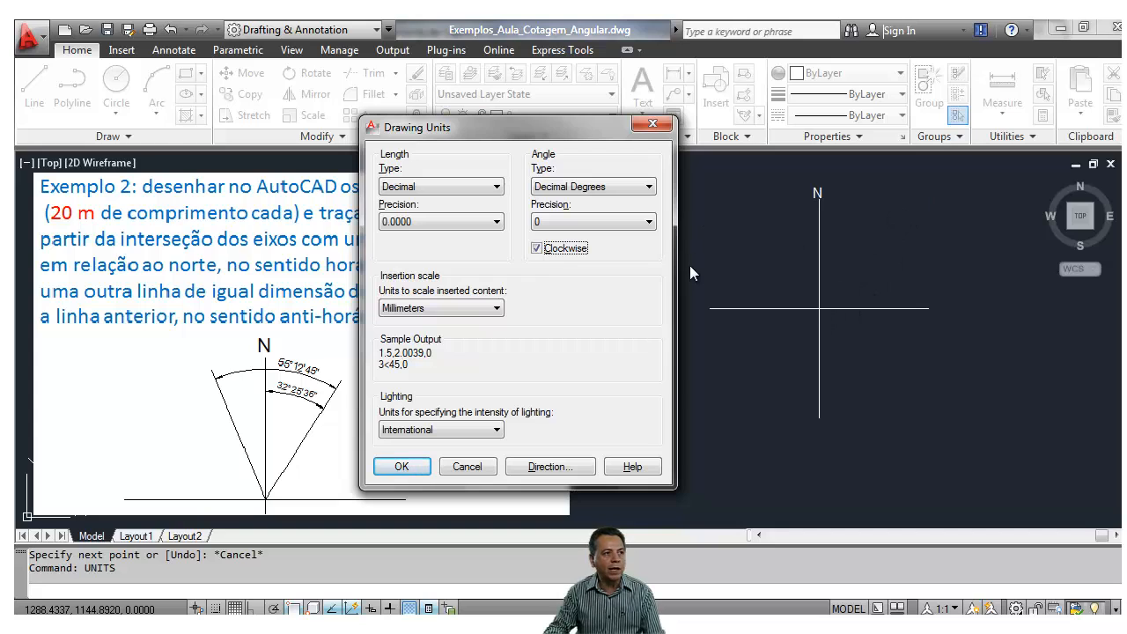
pyautogui.click(401, 466)
pyautogui.click(34, 86)
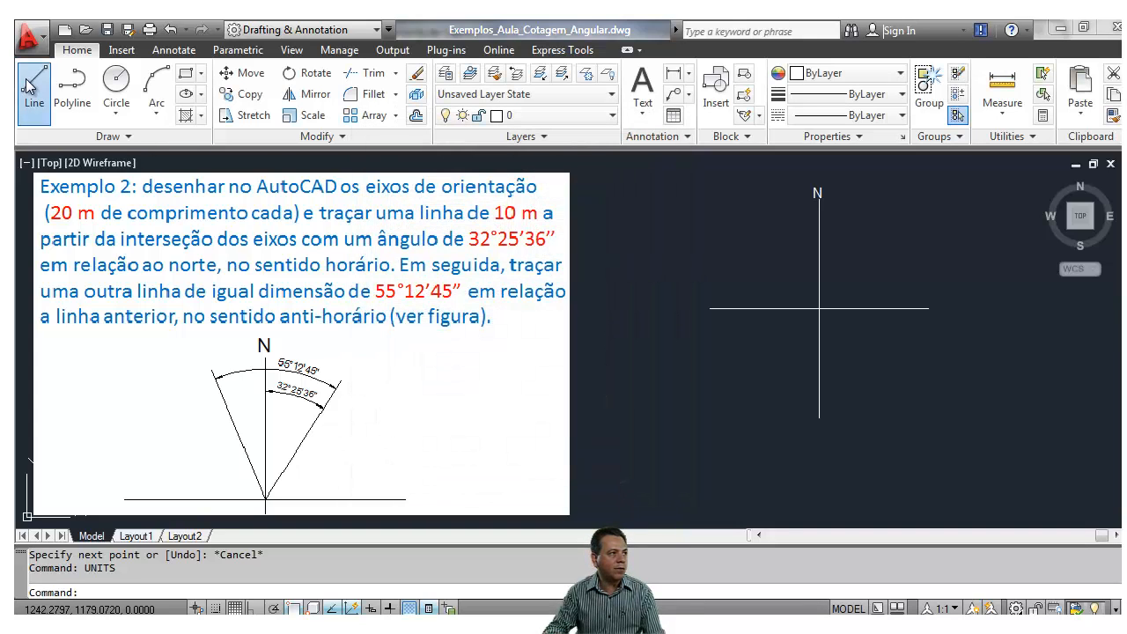
pyautogui.click(820, 309)
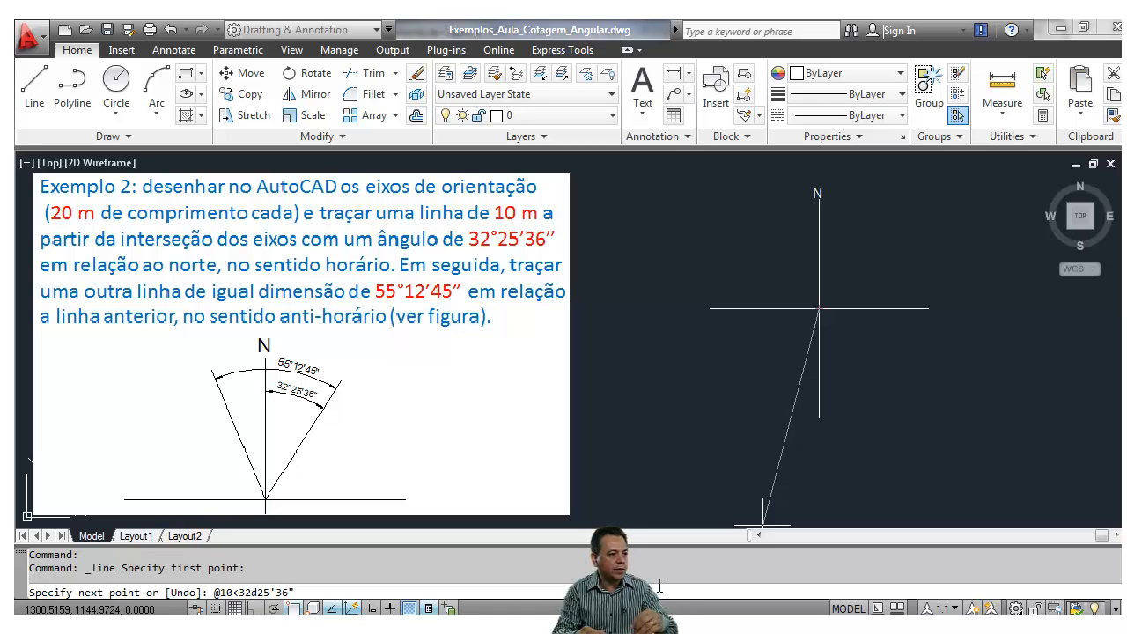
pyautogui.press('Return')
pyautogui.press('Return')
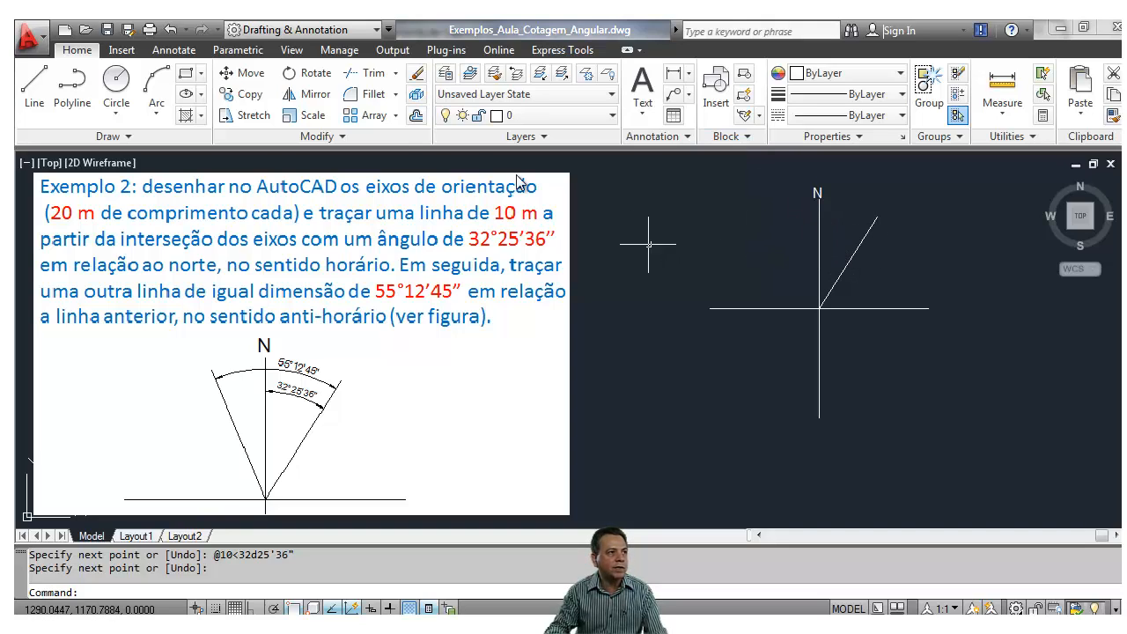
# - Add an angular dimension between the vertical axis and the inclined line, placing its arc near the inclined line's upper end
pyautogui.click(182, 49)
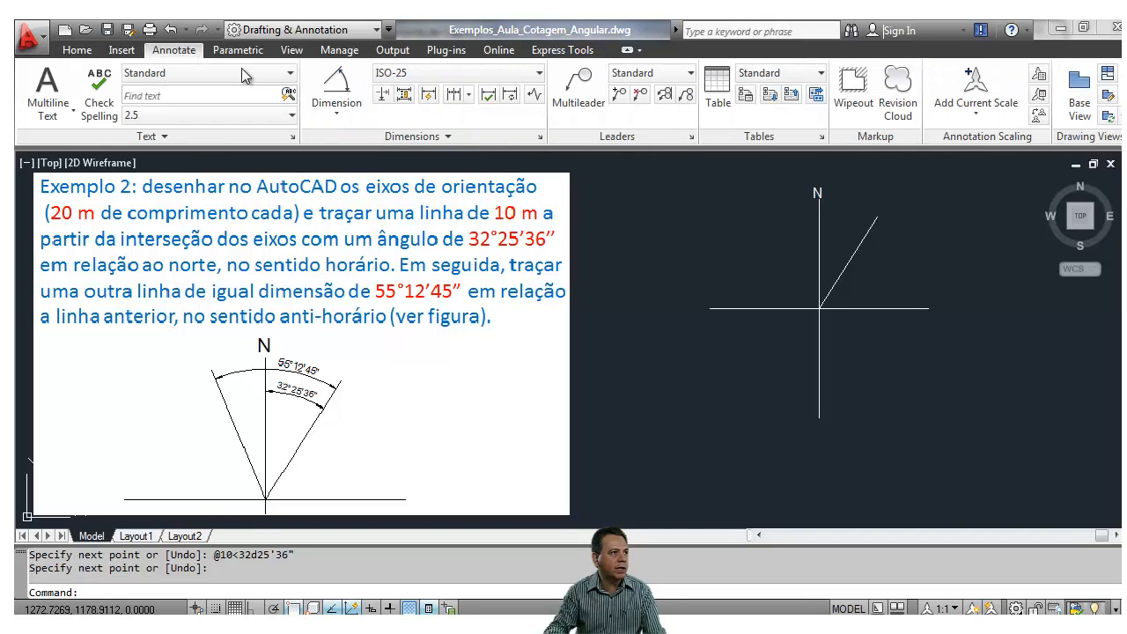
pyautogui.click(336, 85)
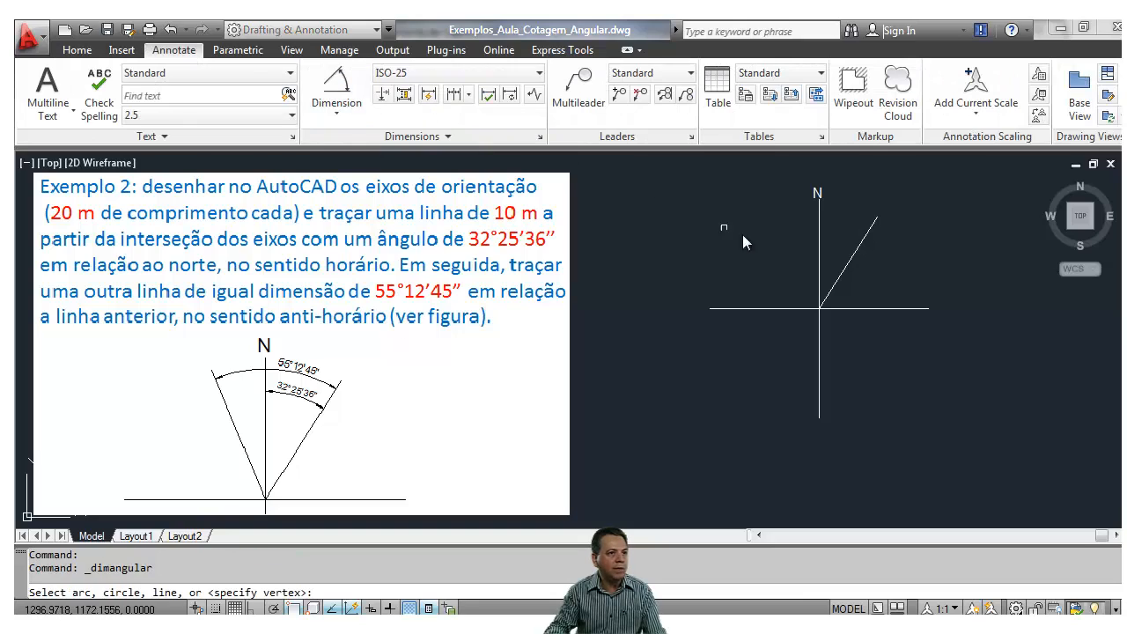
pyautogui.click(819, 249)
pyautogui.click(853, 254)
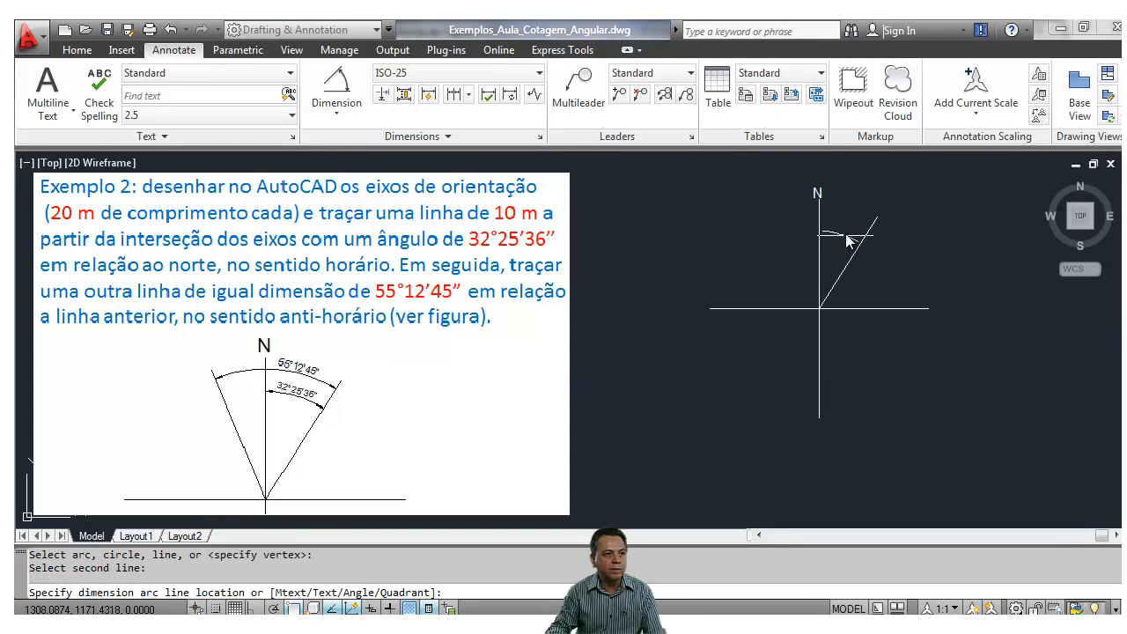
pyautogui.click(845, 227)
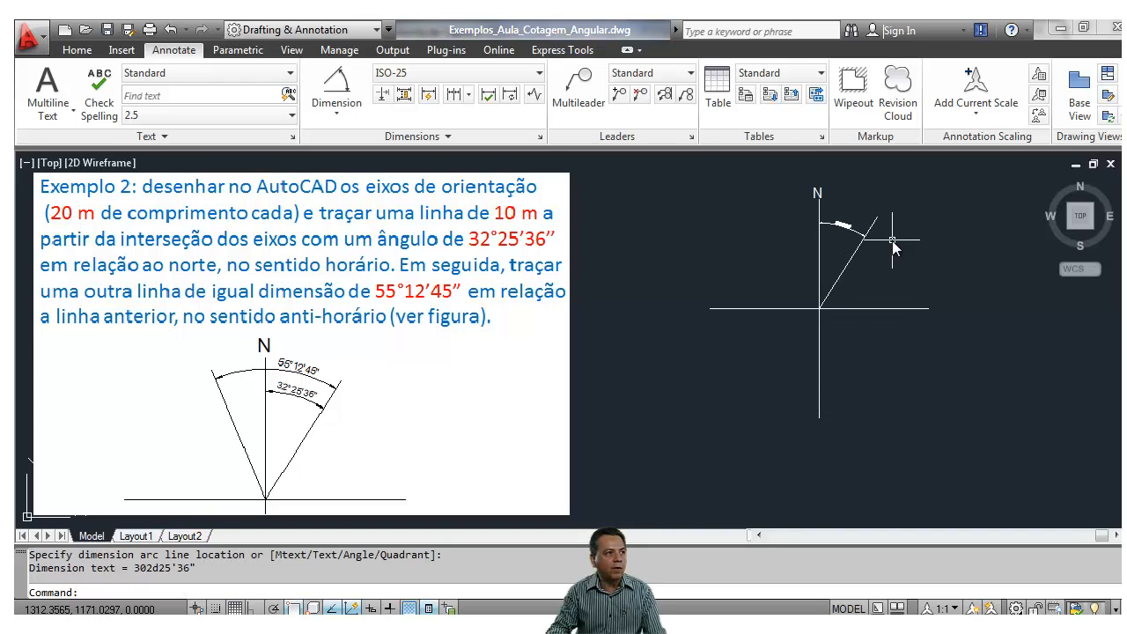
# - Set the overall dimension scale of the ISO-25 dimension style to 0.2
pyautogui.click(539, 137)
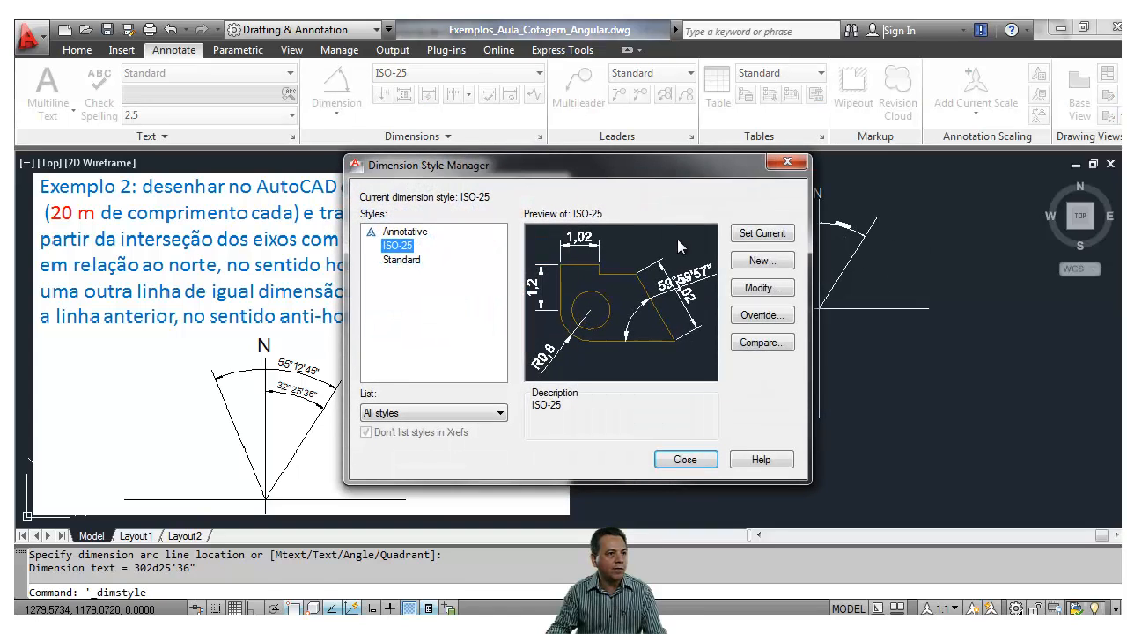
pyautogui.click(751, 288)
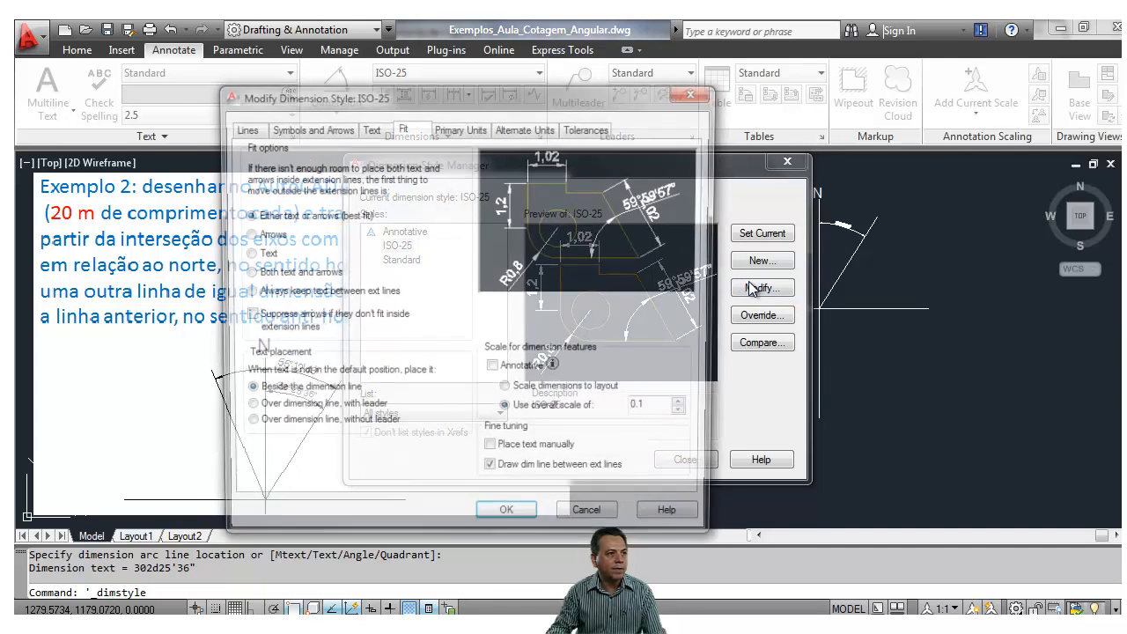
pyautogui.click(661, 408)
pyautogui.press('BackSpace')
pyautogui.write('2')
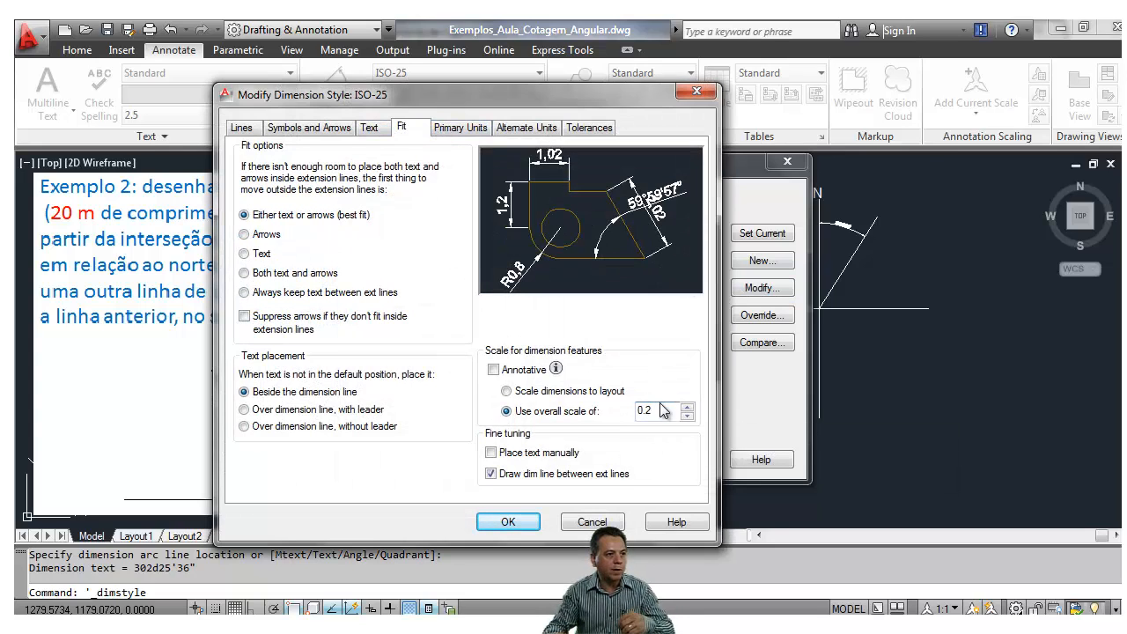
pyautogui.click(507, 522)
pyautogui.click(684, 459)
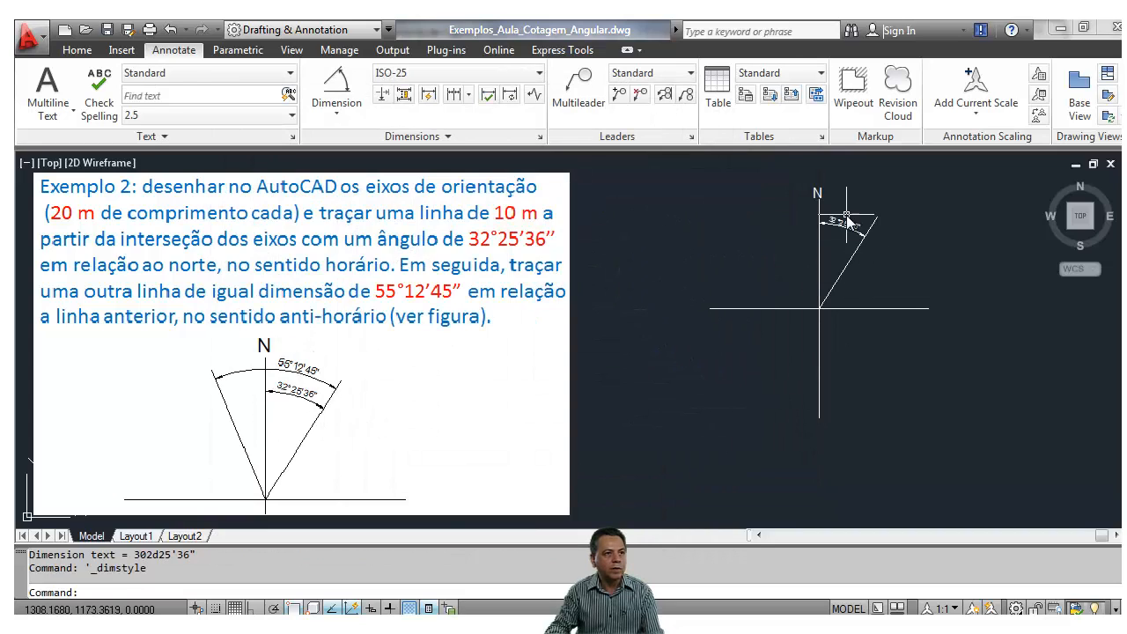
pyautogui.scroll(4, 847, 220)
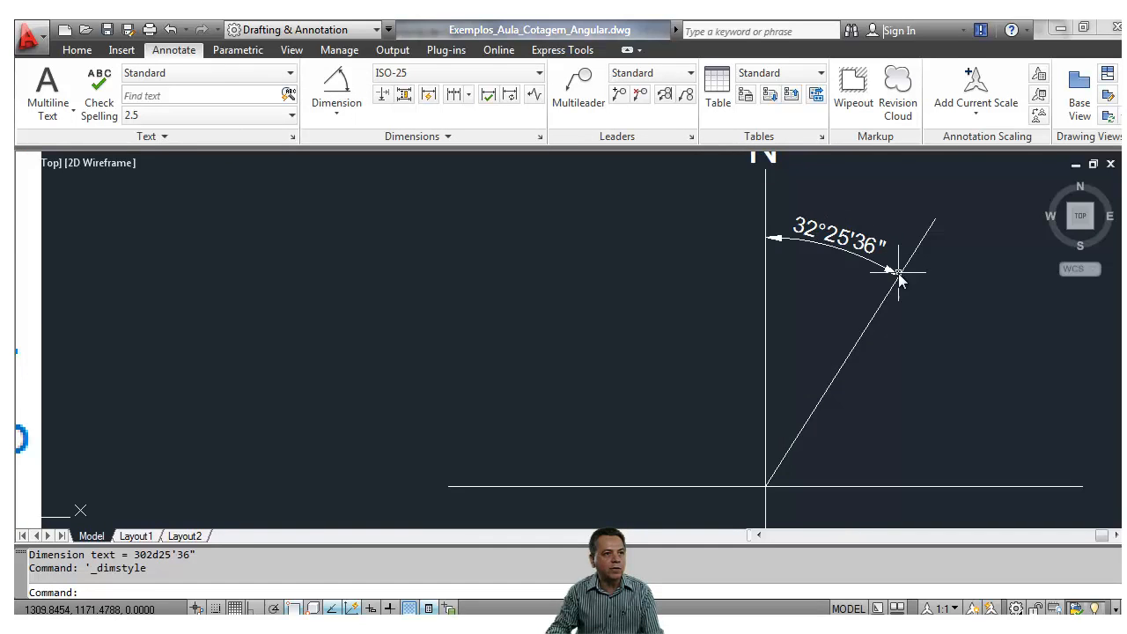
pyautogui.scroll(-6, 898, 275)
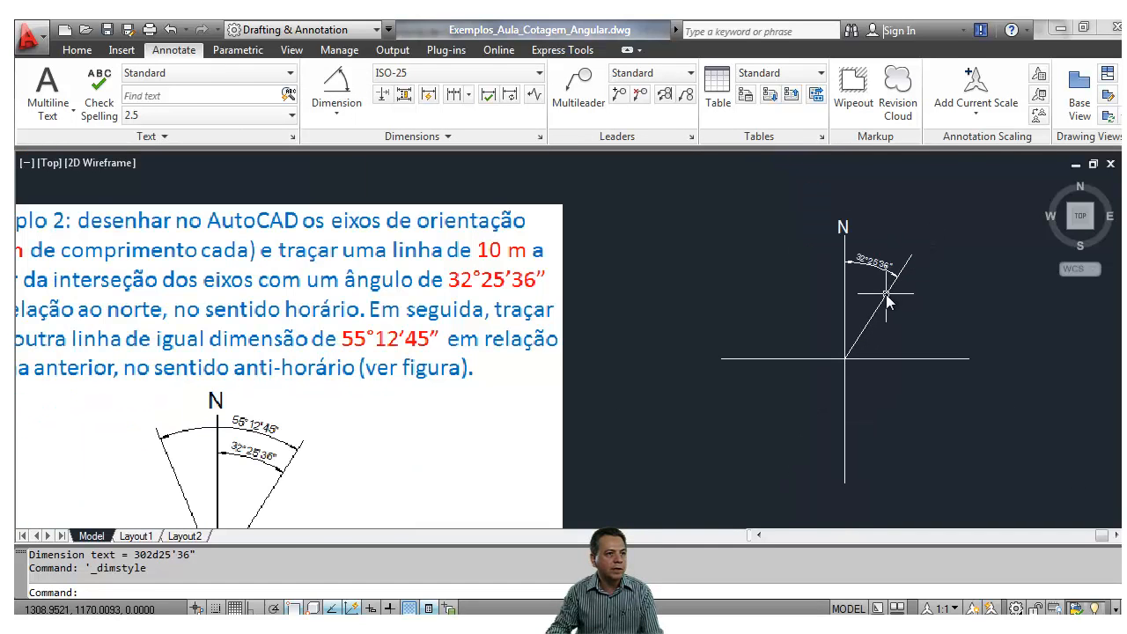
pyautogui.moveTo(879, 317)
pyautogui.mouseDown(button='middle')
pyautogui.moveTo(862, 296)
pyautogui.moveTo(727, 291)
pyautogui.moveTo(829, 255)
pyautogui.mouseUp(button='middle')
pyautogui.scroll(2, 726, 285)
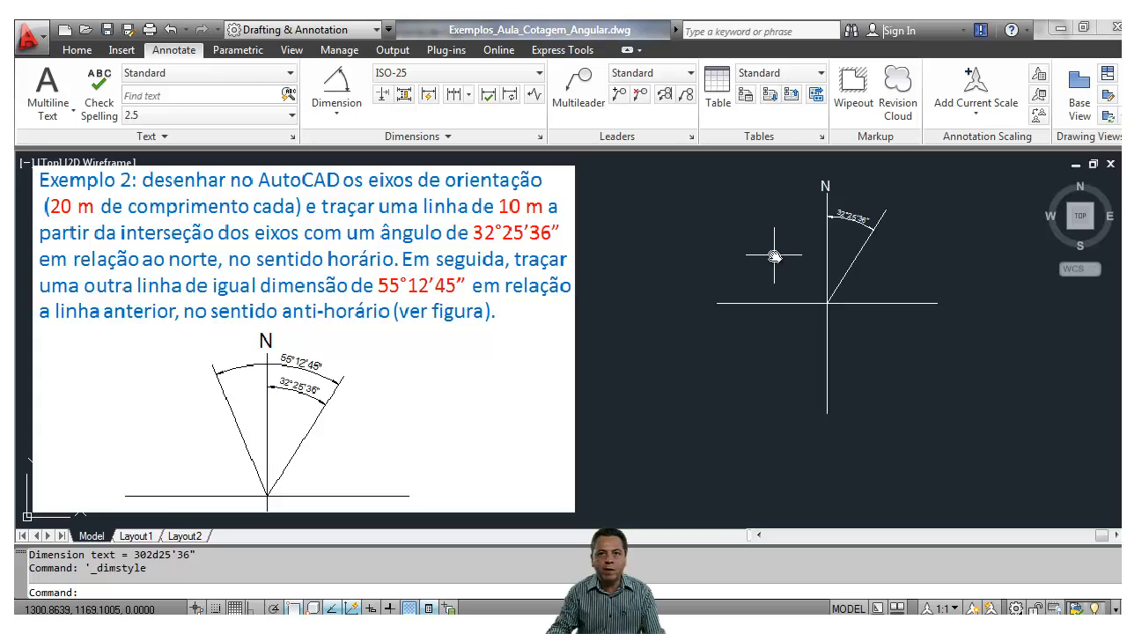
# - Set the drawing units to counterclockwise angles, with a custom base angle picked from the axes' intersection to the inclined line's upper end
pyautogui.click(77, 50)
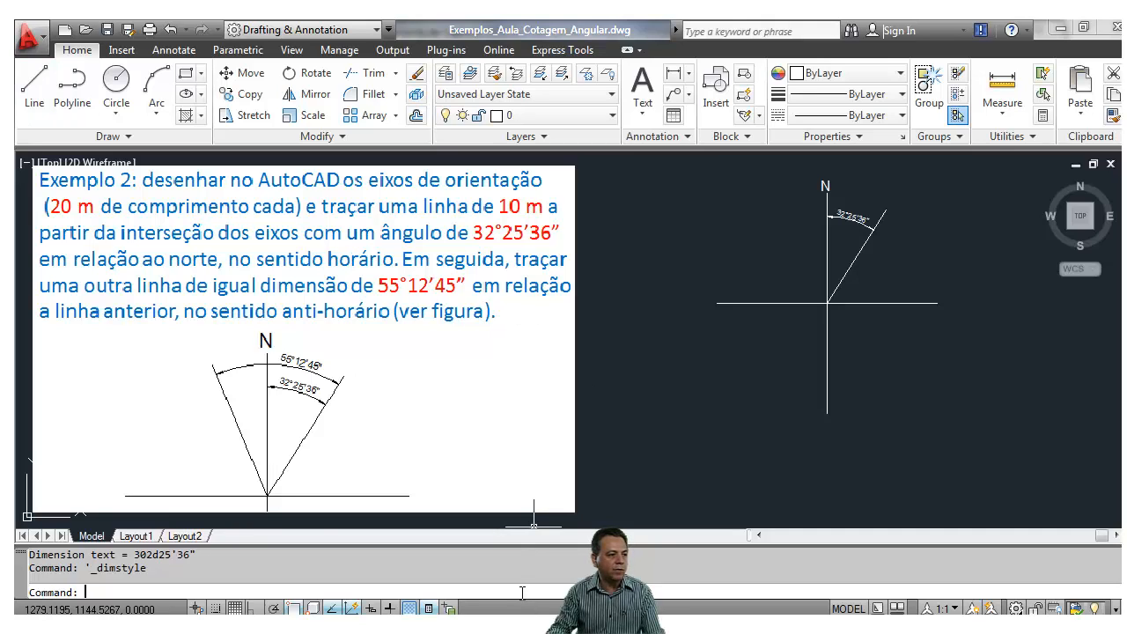
pyautogui.write('its')
pyautogui.press('Return')
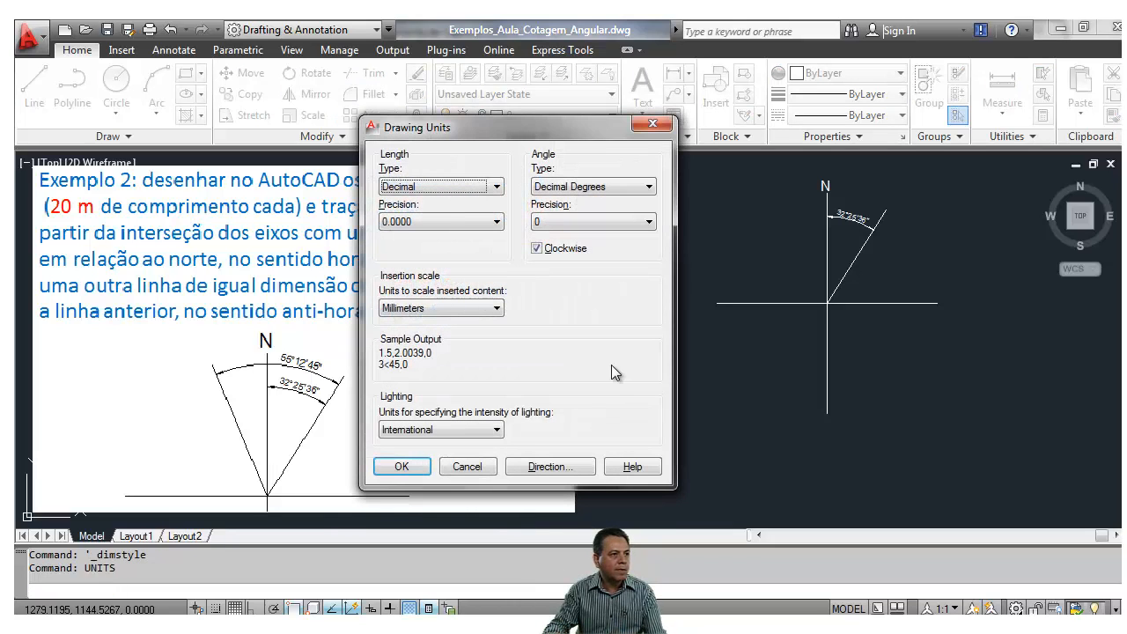
pyautogui.click(536, 249)
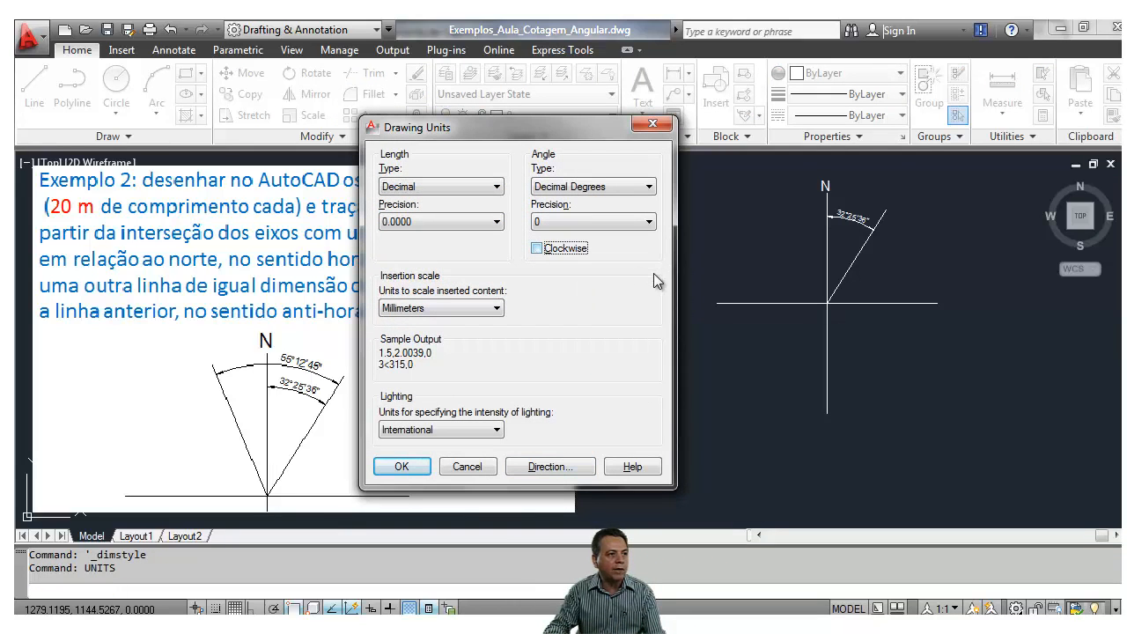
pyautogui.click(545, 471)
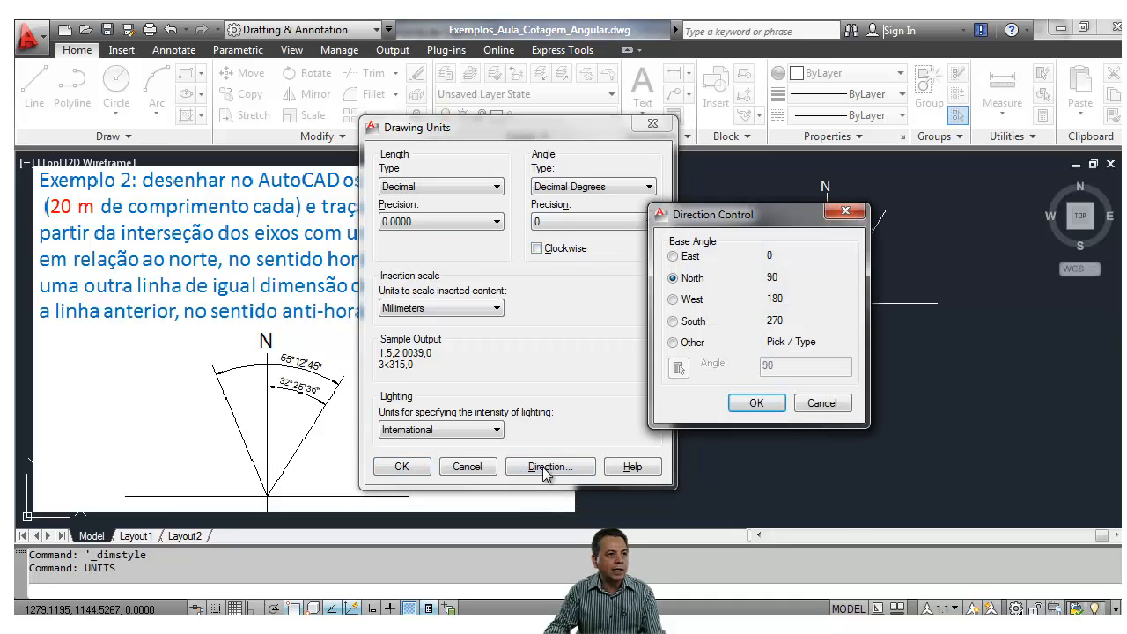
pyautogui.click(676, 342)
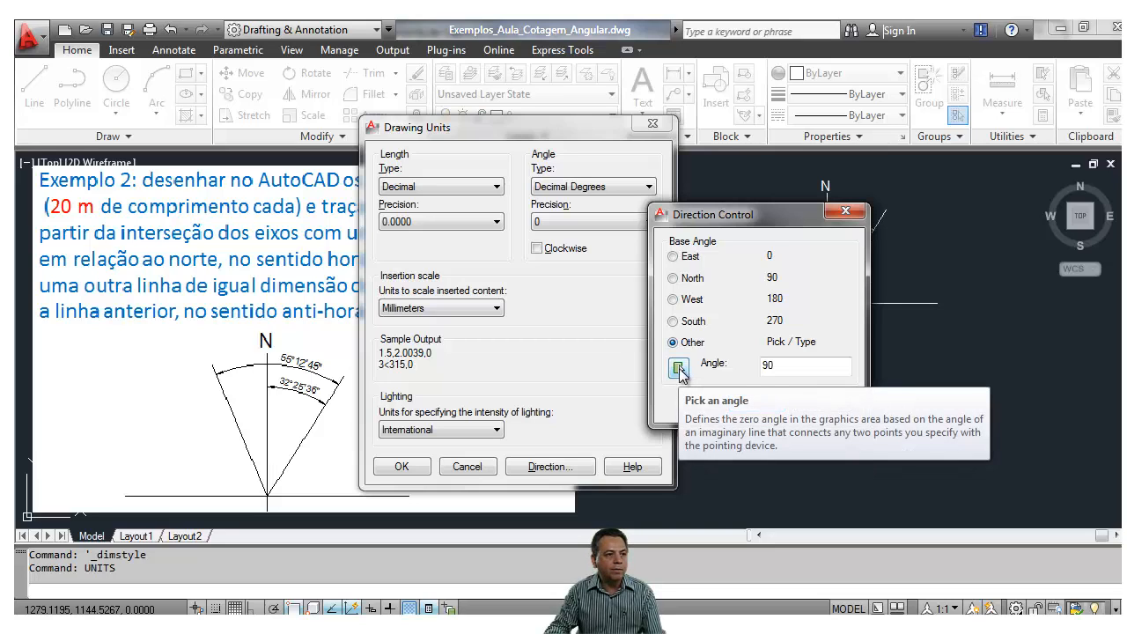
pyautogui.click(678, 368)
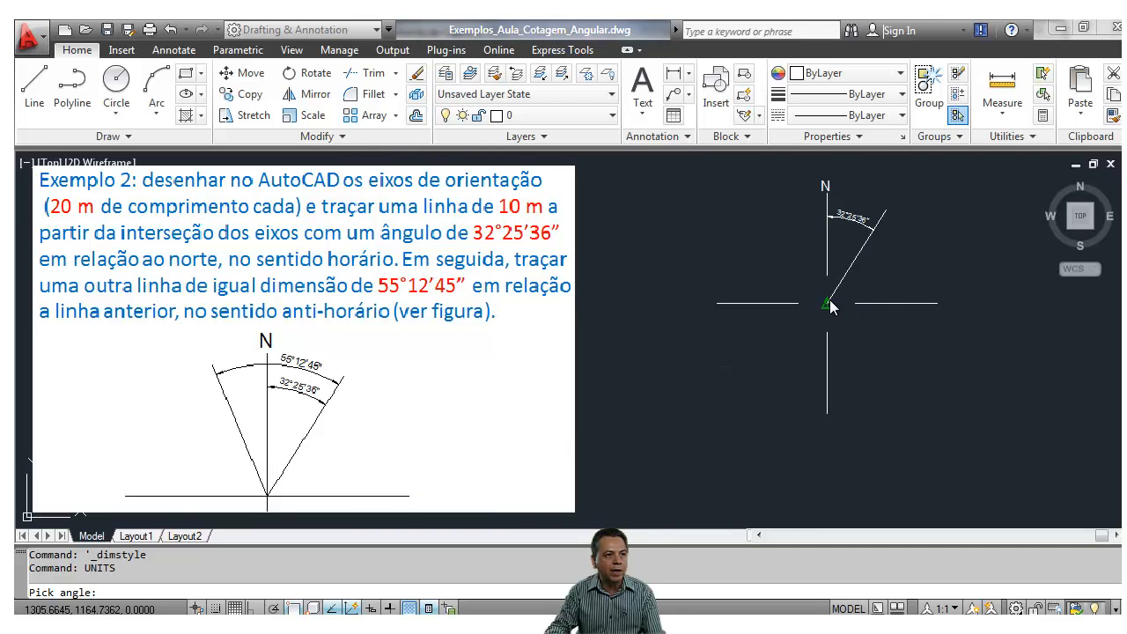
pyautogui.click(828, 302)
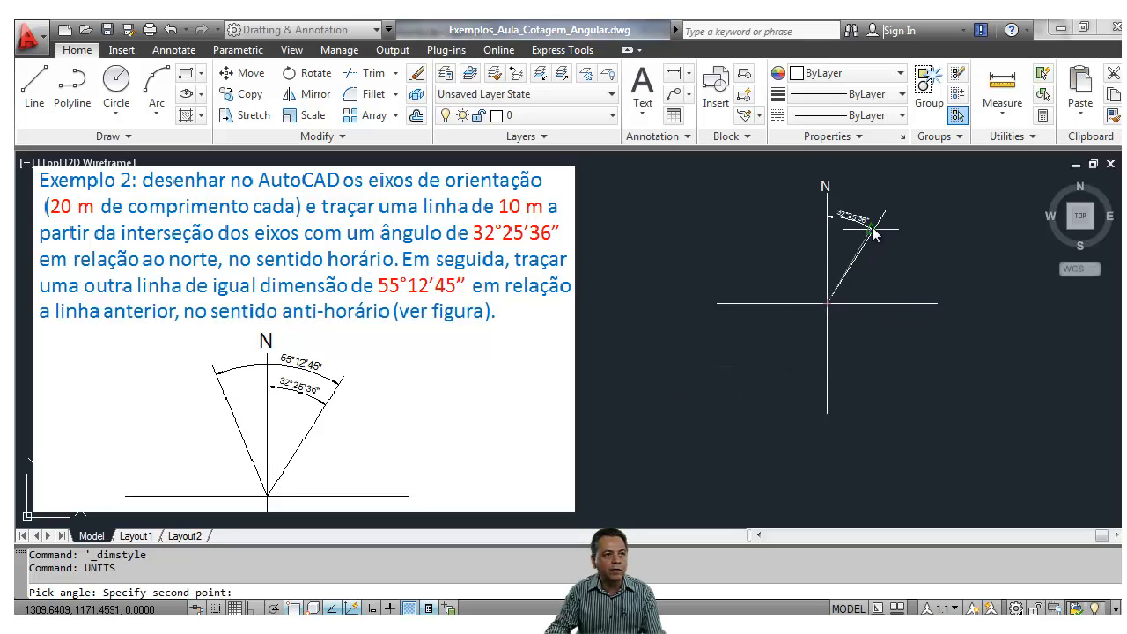
pyautogui.click(894, 210)
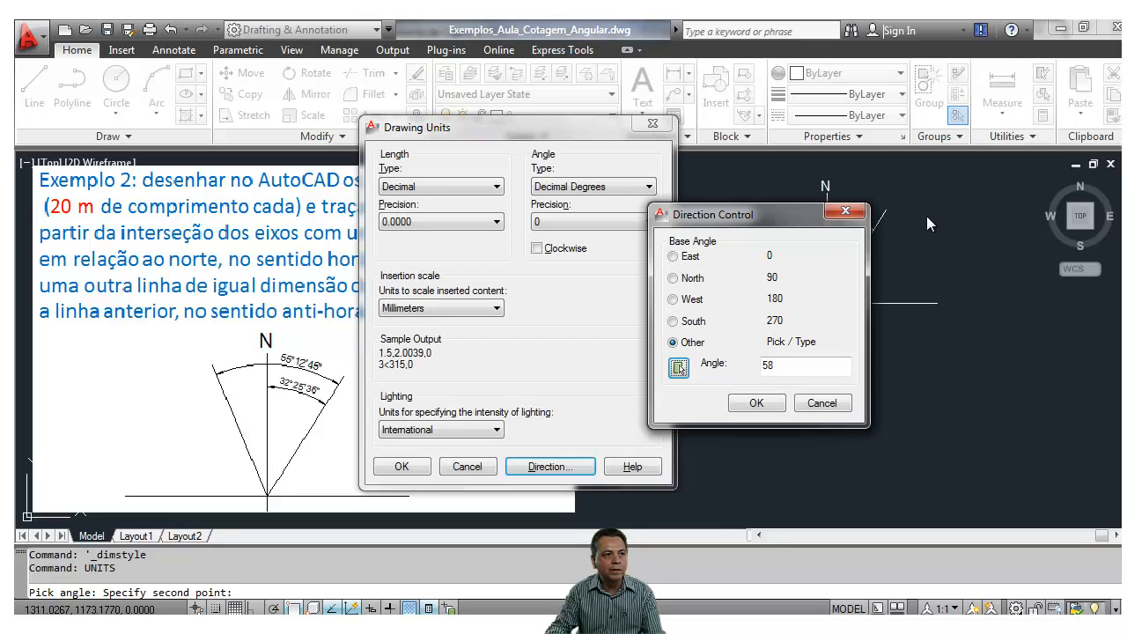
pyautogui.click(755, 403)
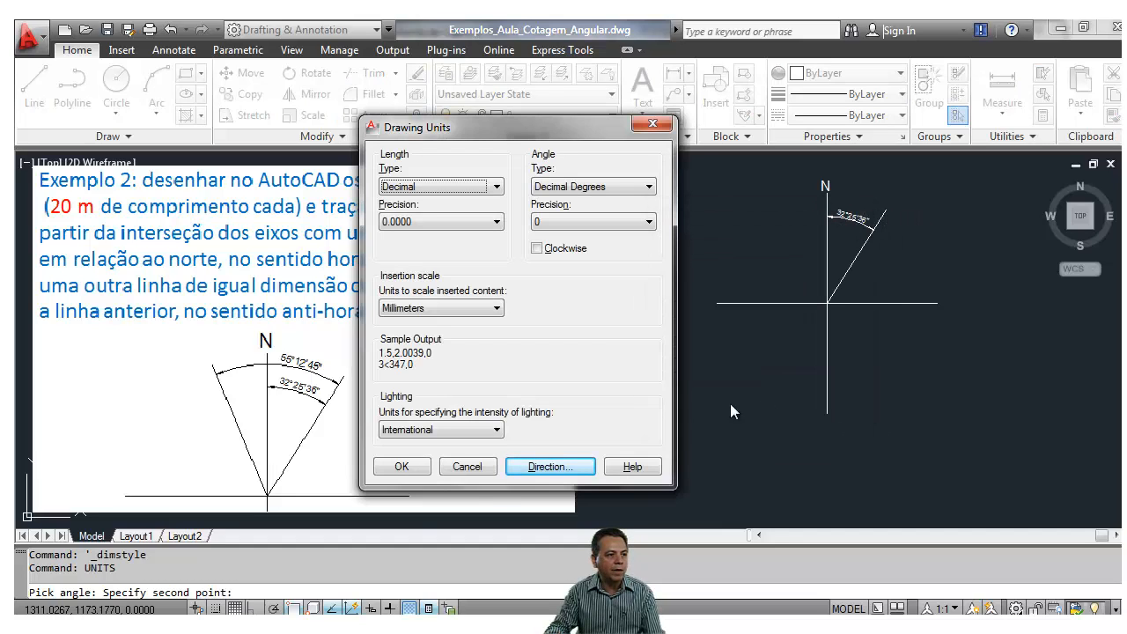
pyautogui.click(404, 468)
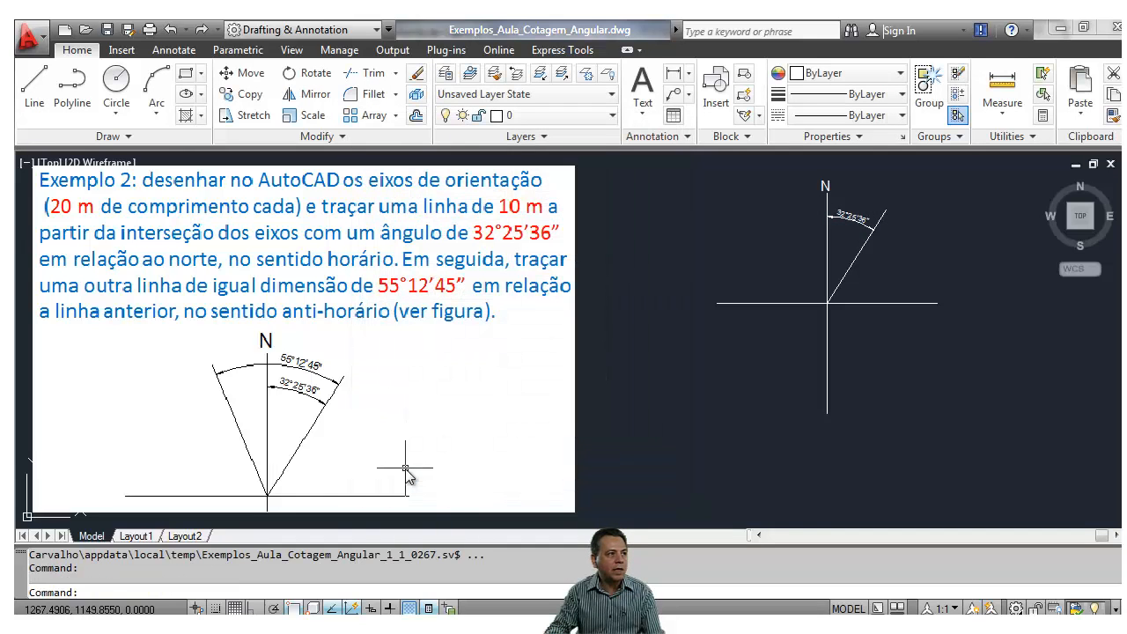
pyautogui.click(34, 86)
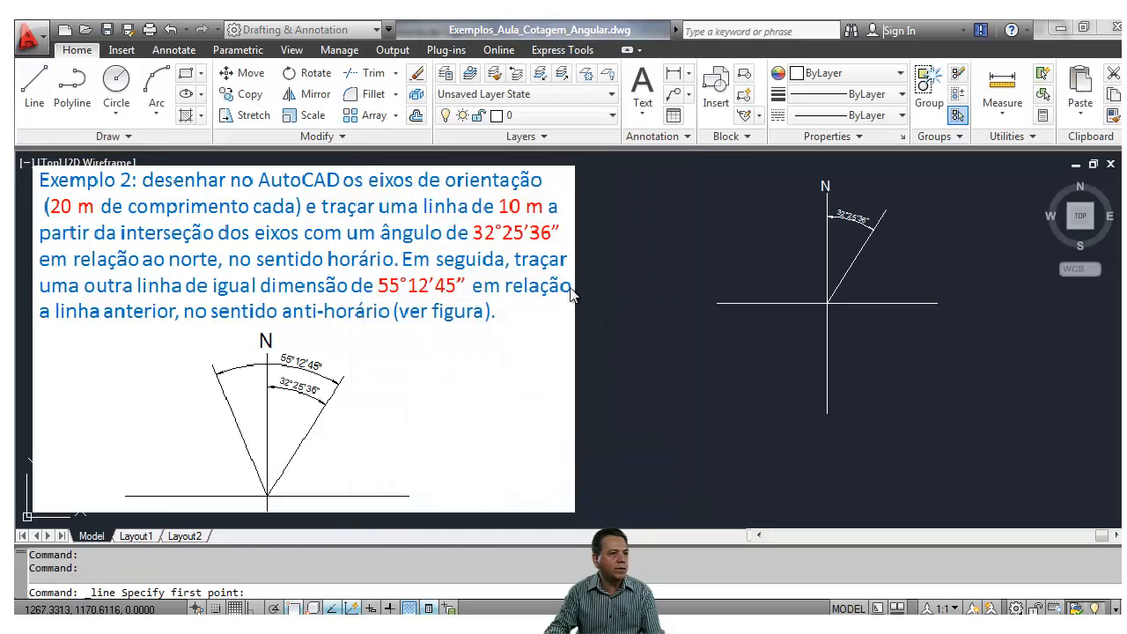
pyautogui.click(829, 305)
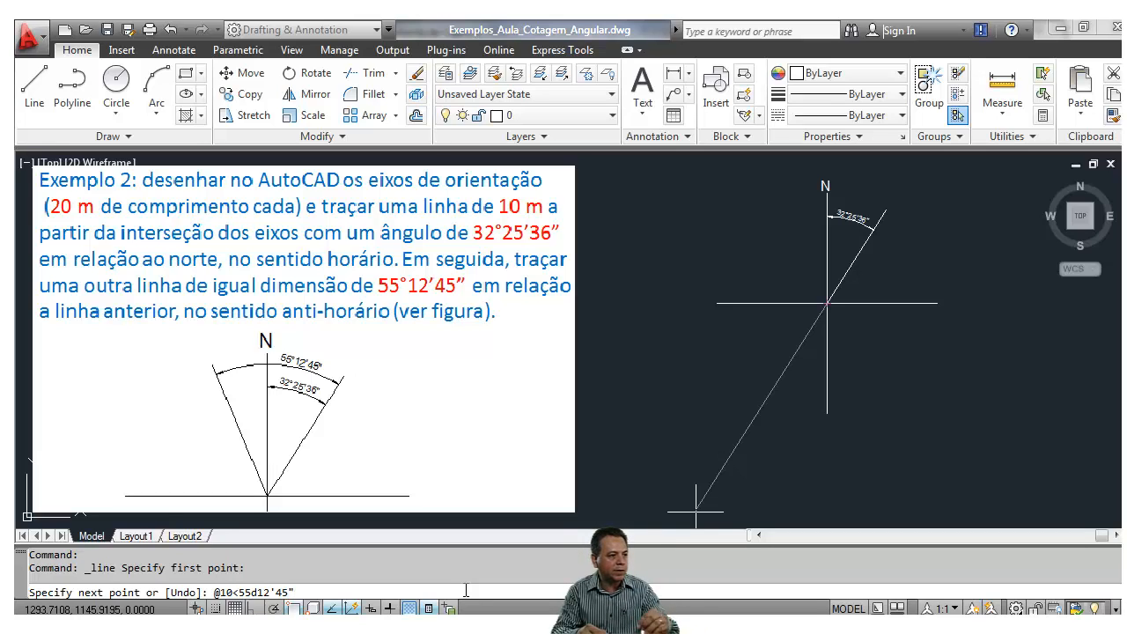
pyautogui.press('Return')
pyautogui.press('Return')
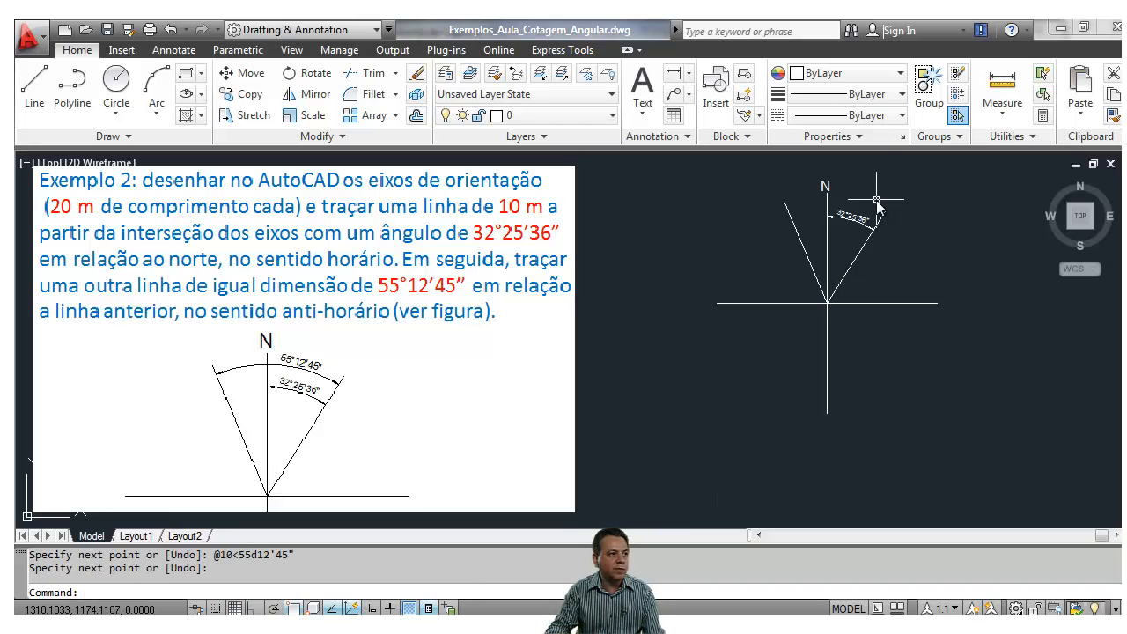
# - Add an angular dimension between the two inclined lines, placing its arc just below the existing angular dimension
pyautogui.scroll(2, 885, 203)
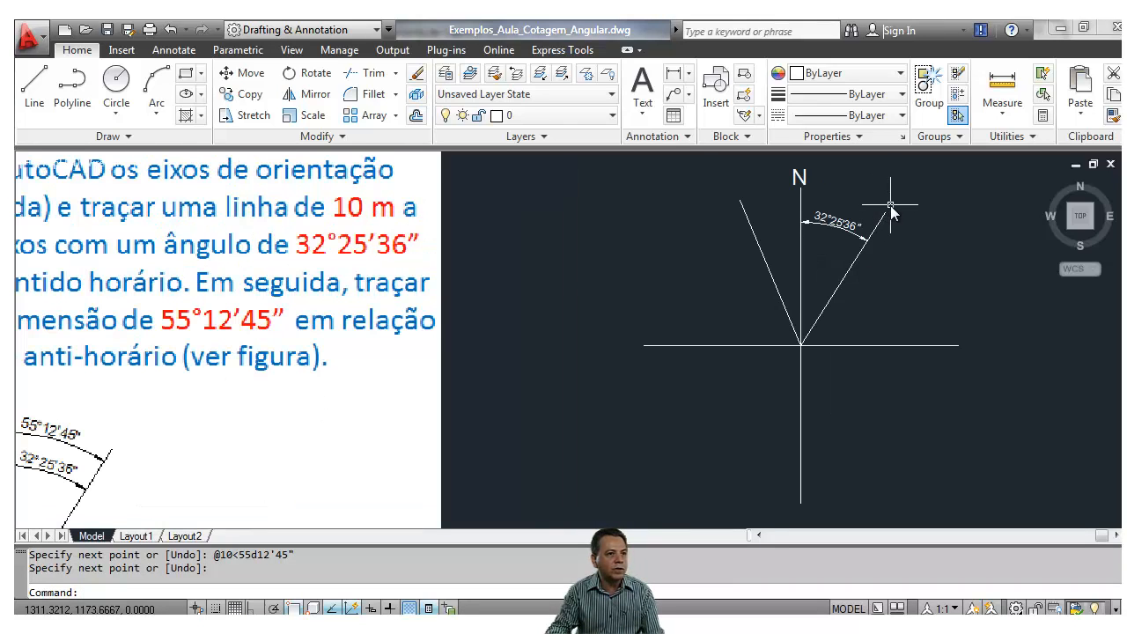
pyautogui.click(183, 52)
pyautogui.click(337, 84)
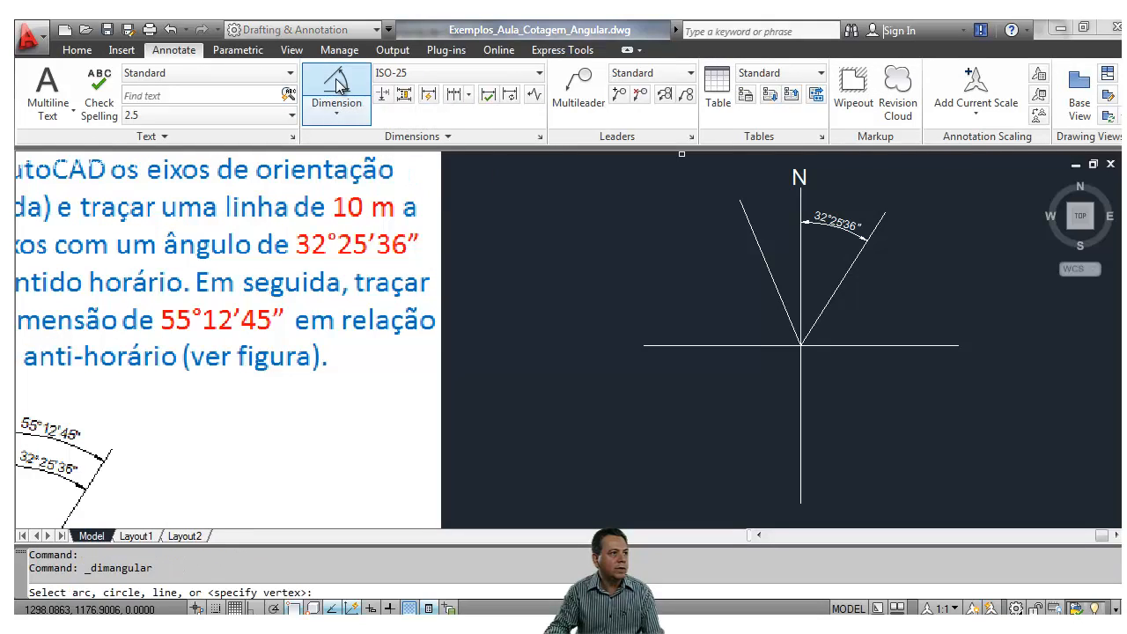
pyautogui.click(837, 291)
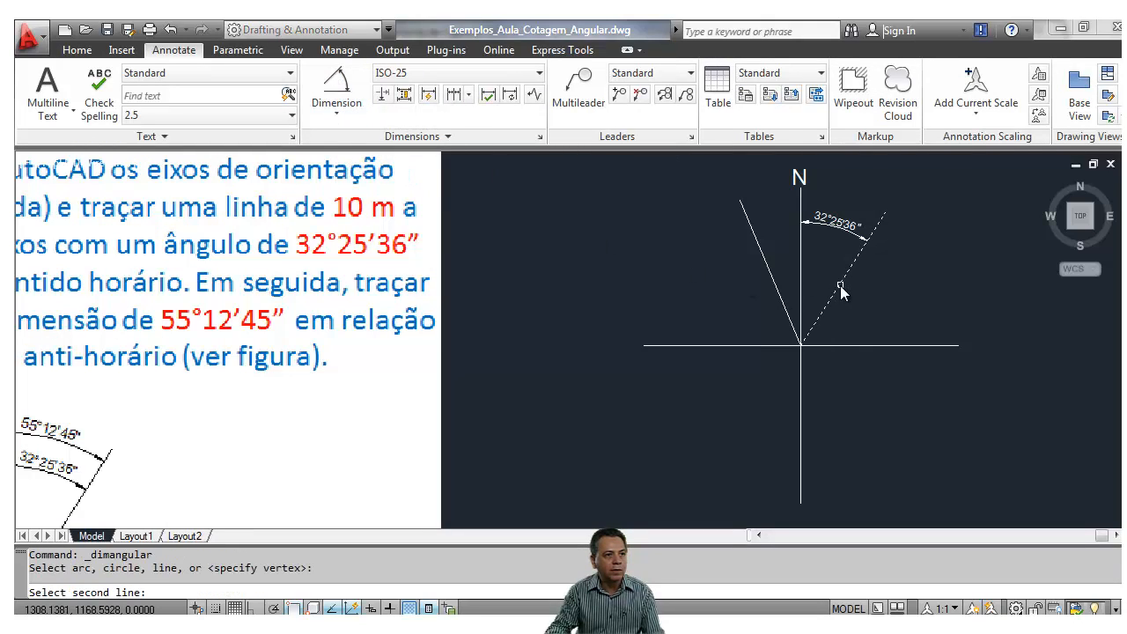
pyautogui.click(769, 265)
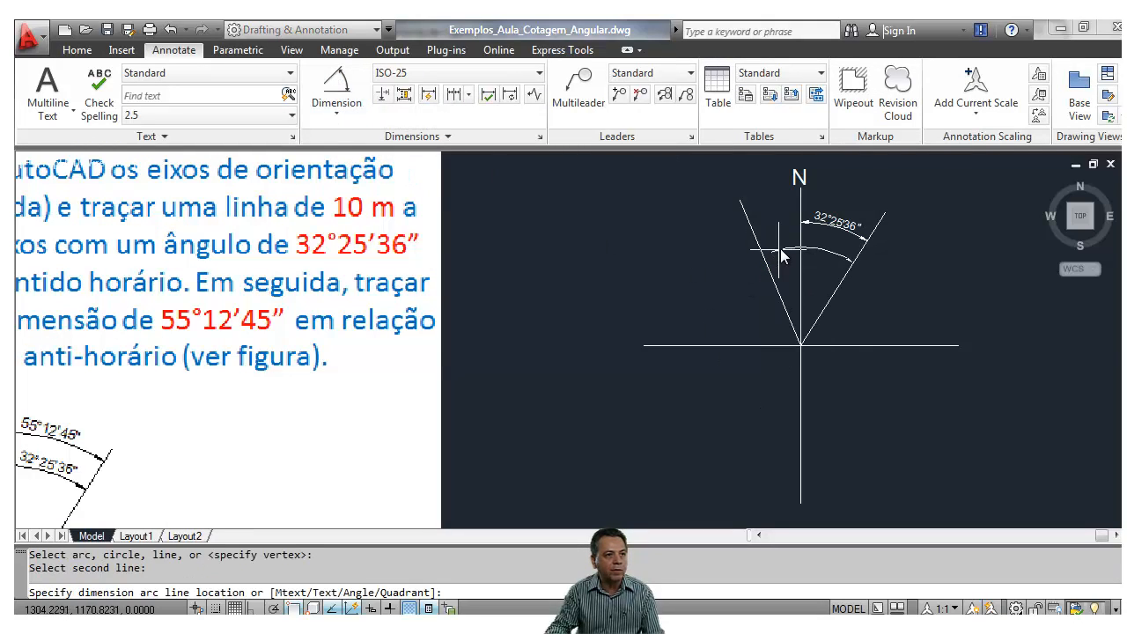
pyautogui.click(780, 244)
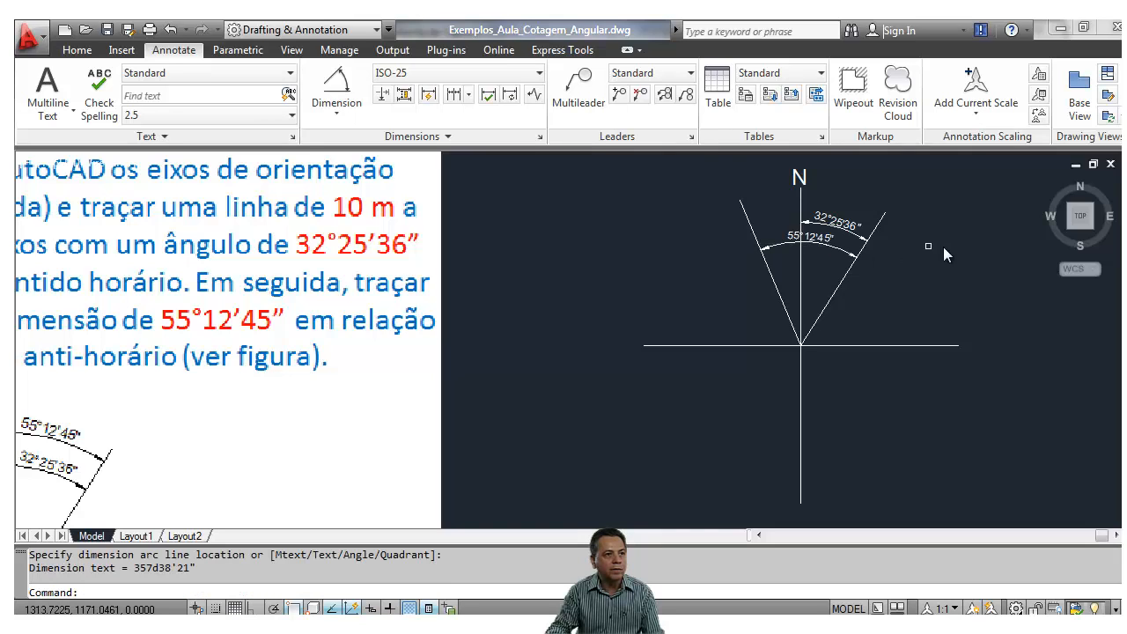
pyautogui.scroll(3, 841, 242)
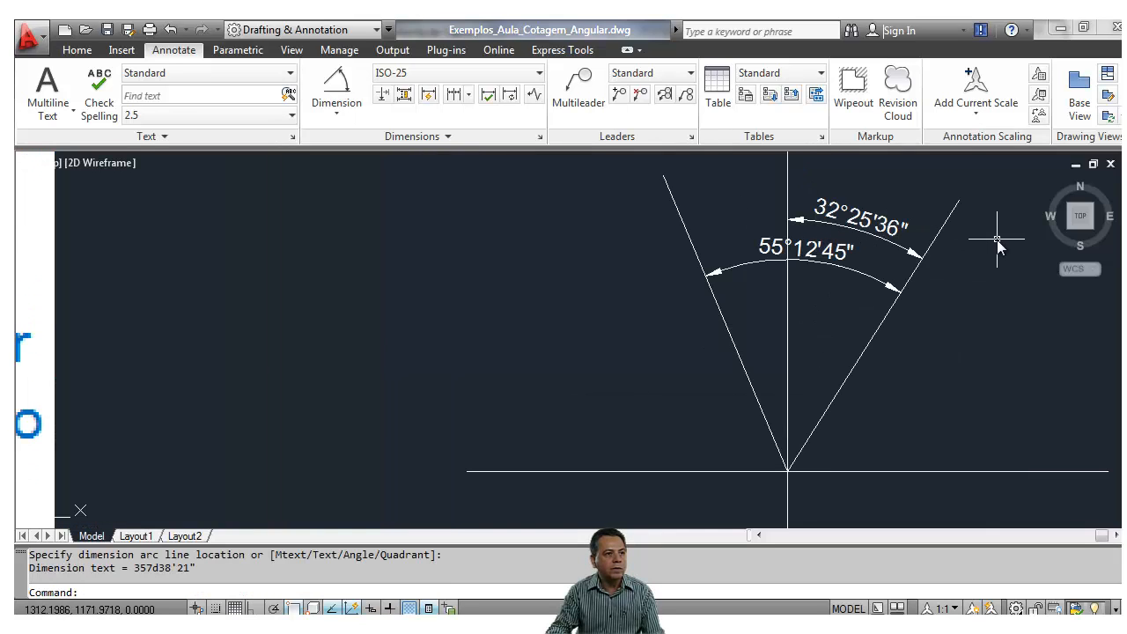
pyautogui.scroll(-3, 997, 246)
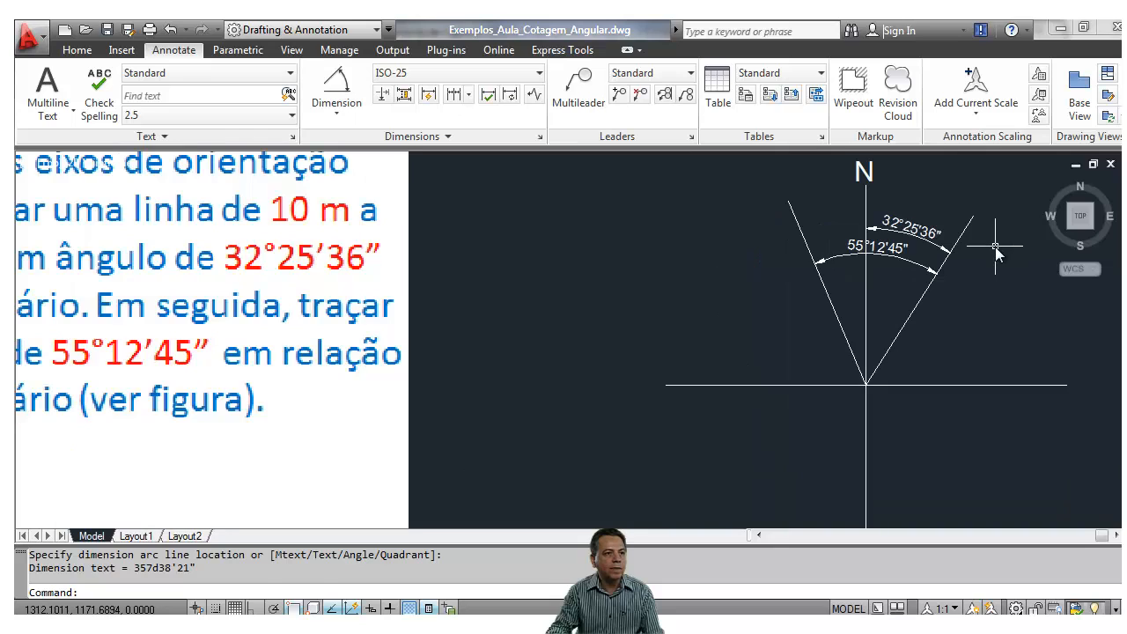